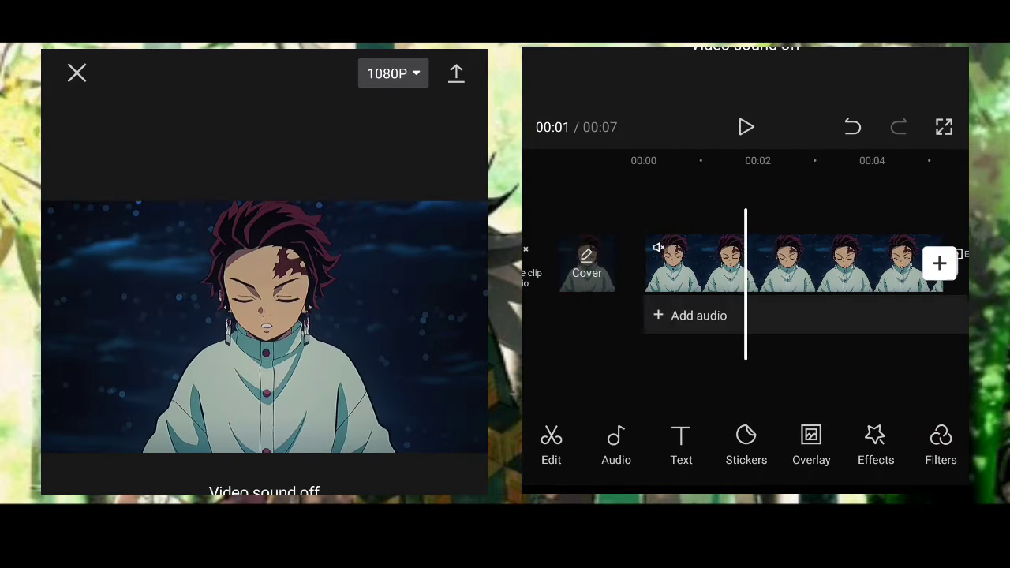
Mute the purple-hair overlay clip by setting its volume to 0.
{"action": "left_click_drag", "start_coordinate": [828, 264], "coordinate": [715, 264]}
{"action": "mouse_move", "coordinate": [631, 264]}
{"action": "left_mouse_down"}
{"action": "mouse_move", "coordinate": [859, 265]}
{"action": "mouse_move", "coordinate": [688, 264]}
{"action": "left_mouse_up"}
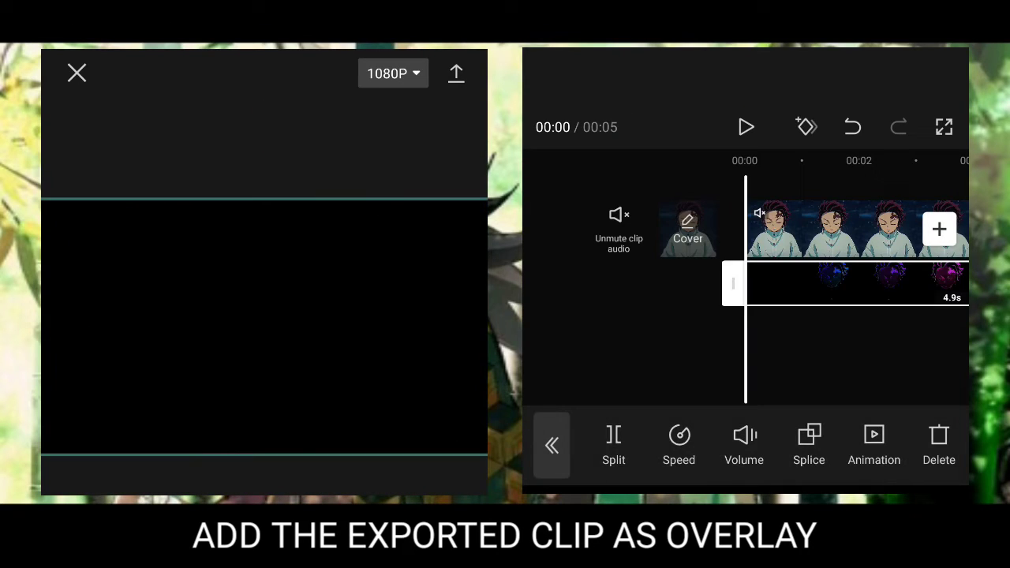
{"action": "left_click_drag", "start_coordinate": [868, 229], "coordinate": [741, 228]}
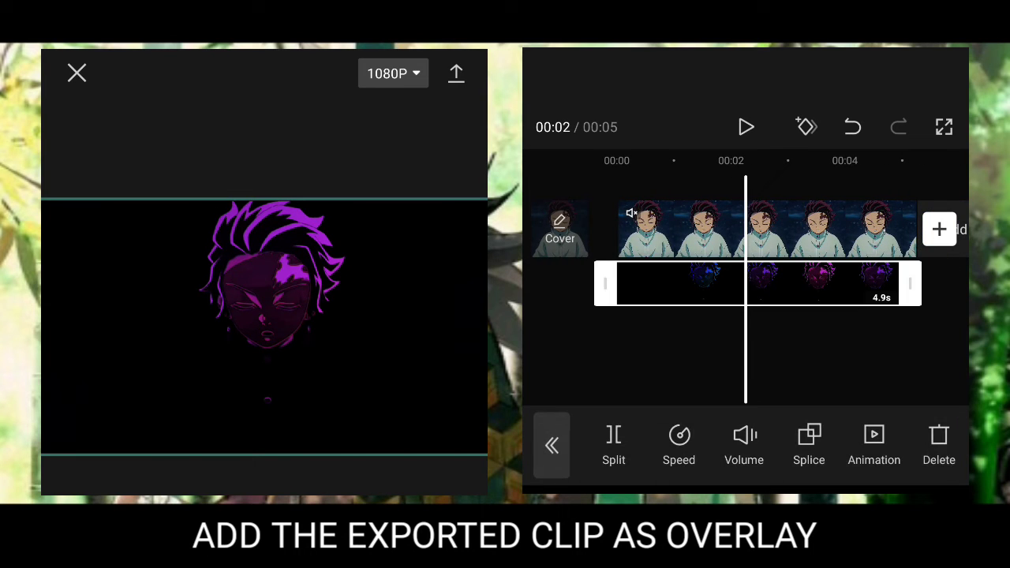
{"action": "left_click", "coordinate": [744, 446]}
{"action": "left_click_drag", "start_coordinate": [735, 367], "coordinate": [640, 368]}
{"action": "left_click", "coordinate": [938, 460]}
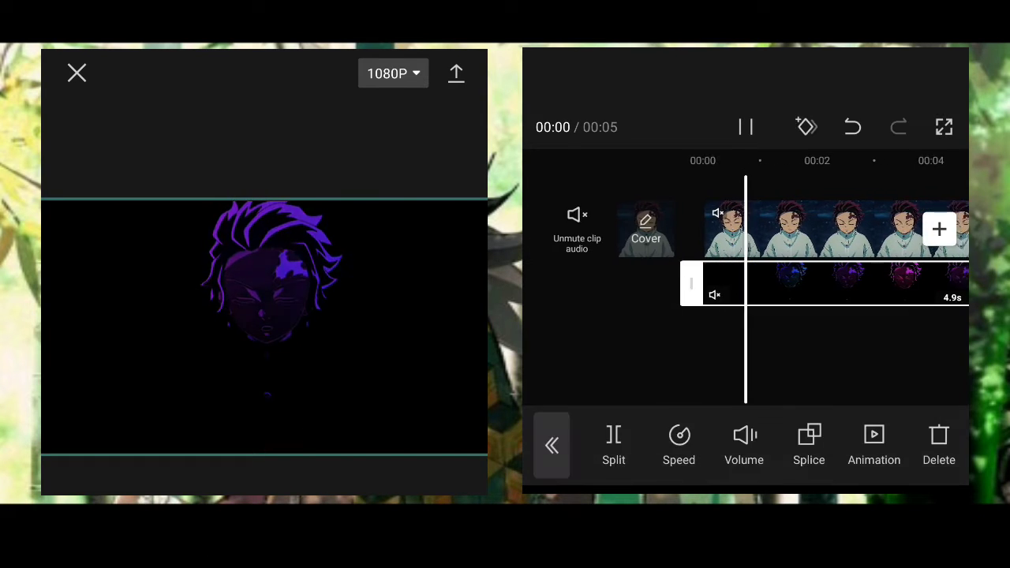
{"action": "left_click", "coordinate": [790, 355]}
Set the overlay's blend mode to Lighten after briefly trying Dodge.
{"action": "left_click", "coordinate": [789, 280]}
{"action": "left_click", "coordinate": [808, 438]}
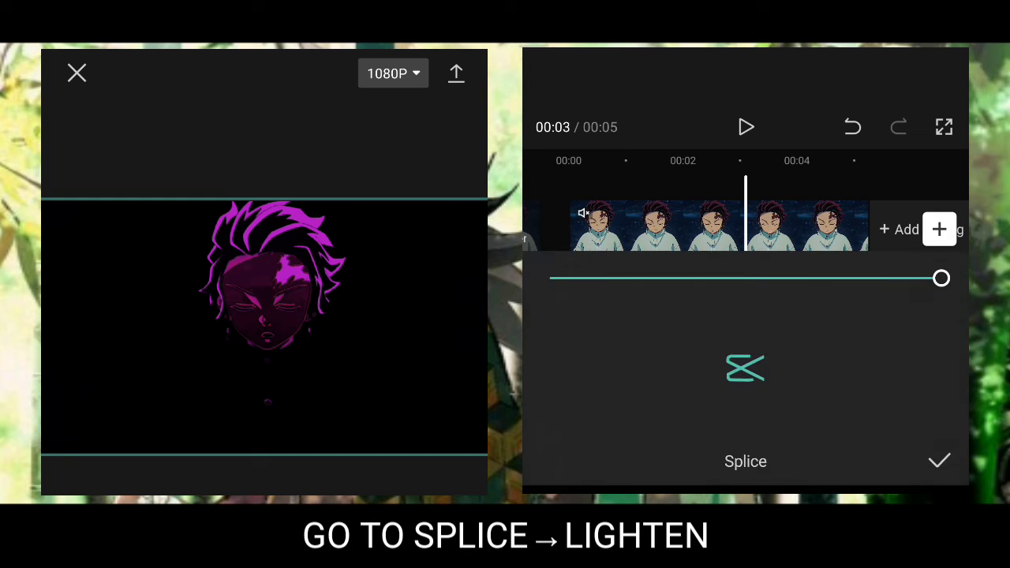
{"action": "left_click", "coordinate": [949, 309]}
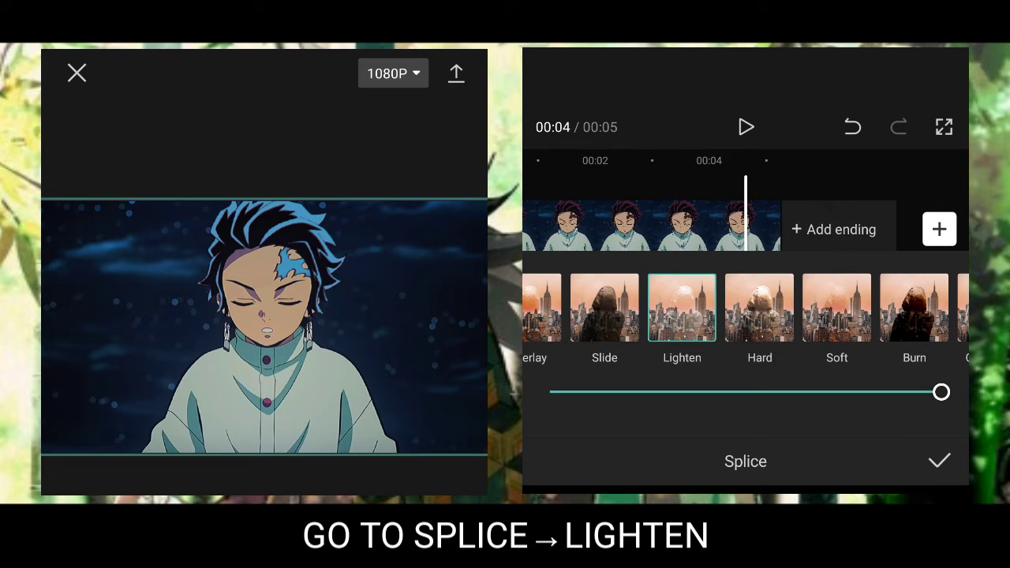
{"action": "left_click_drag", "start_coordinate": [711, 229], "coordinate": [726, 229]}
{"action": "left_click_drag", "start_coordinate": [868, 308], "coordinate": [758, 307]}
{"action": "left_click", "coordinate": [925, 307]}
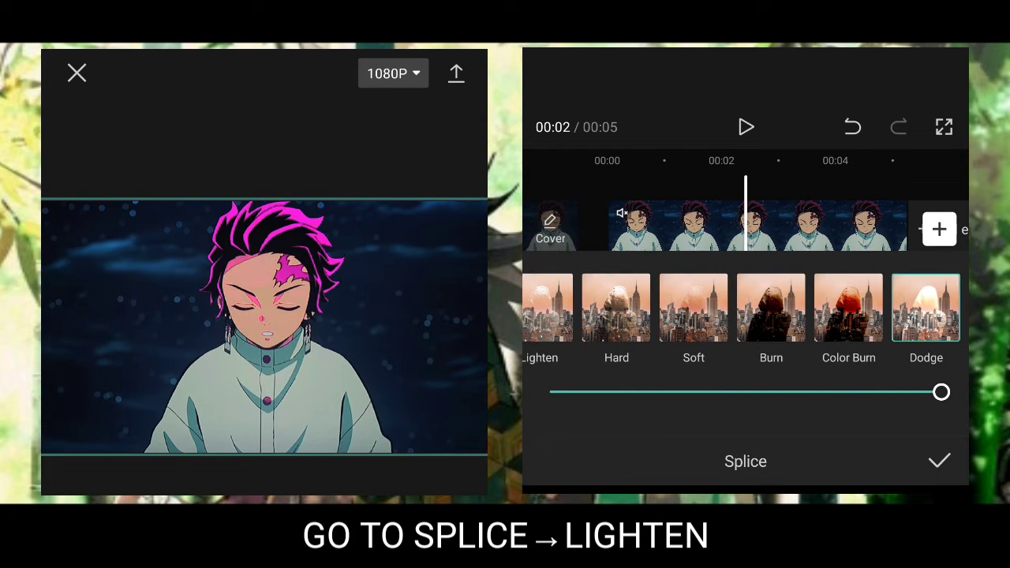
{"action": "scroll", "coordinate": [746, 308], "scroll_direction": "left", "scroll_amount": 3}
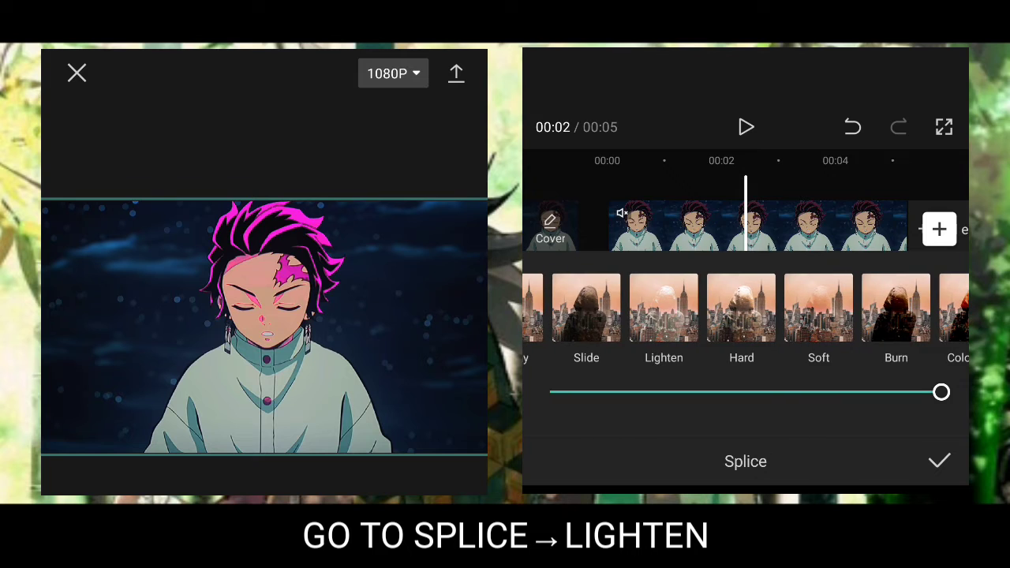
{"action": "left_click_drag", "start_coordinate": [710, 229], "coordinate": [781, 229]}
{"action": "mouse_move", "coordinate": [710, 229]}
{"action": "left_mouse_down"}
{"action": "mouse_move", "coordinate": [677, 229]}
{"action": "mouse_move", "coordinate": [810, 229]}
{"action": "mouse_move", "coordinate": [729, 229]}
{"action": "left_mouse_up"}
{"action": "left_click", "coordinate": [664, 308]}
{"action": "left_click", "coordinate": [939, 461]}
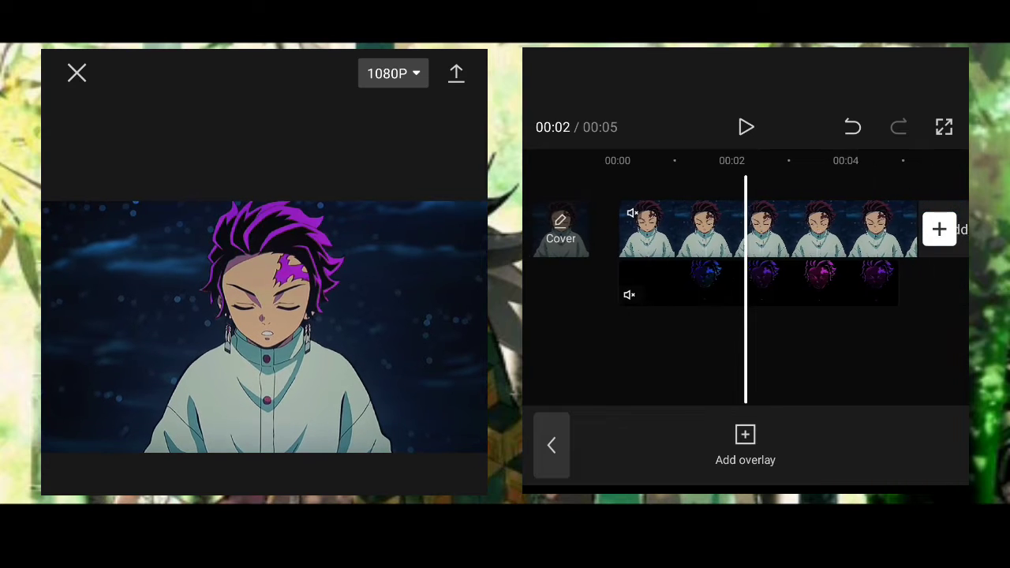
Apply an inverted circle mask, shaped into a slightly feathered ellipse over the face.
{"action": "left_click", "coordinate": [805, 284]}
{"action": "left_click_drag", "start_coordinate": [868, 446], "coordinate": [655, 446]}
{"action": "left_click", "coordinate": [897, 439]}
{"action": "left_click", "coordinate": [797, 359]}
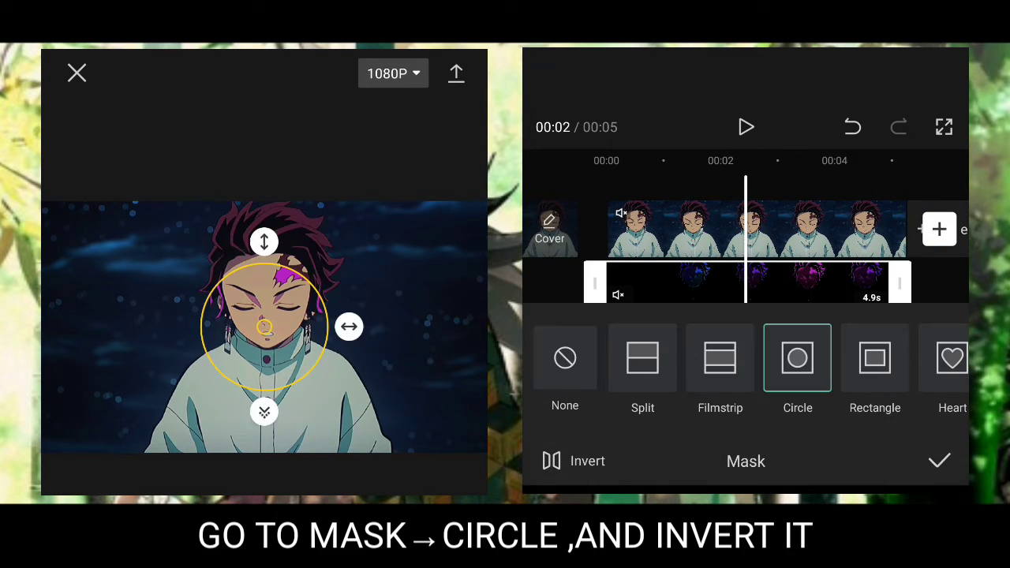
{"action": "left_click_drag", "start_coordinate": [264, 325], "coordinate": [267, 306]}
{"action": "mouse_move", "coordinate": [352, 303]}
{"action": "left_mouse_down"}
{"action": "mouse_move", "coordinate": [327, 303]}
{"action": "mouse_move", "coordinate": [341, 305]}
{"action": "left_mouse_up"}
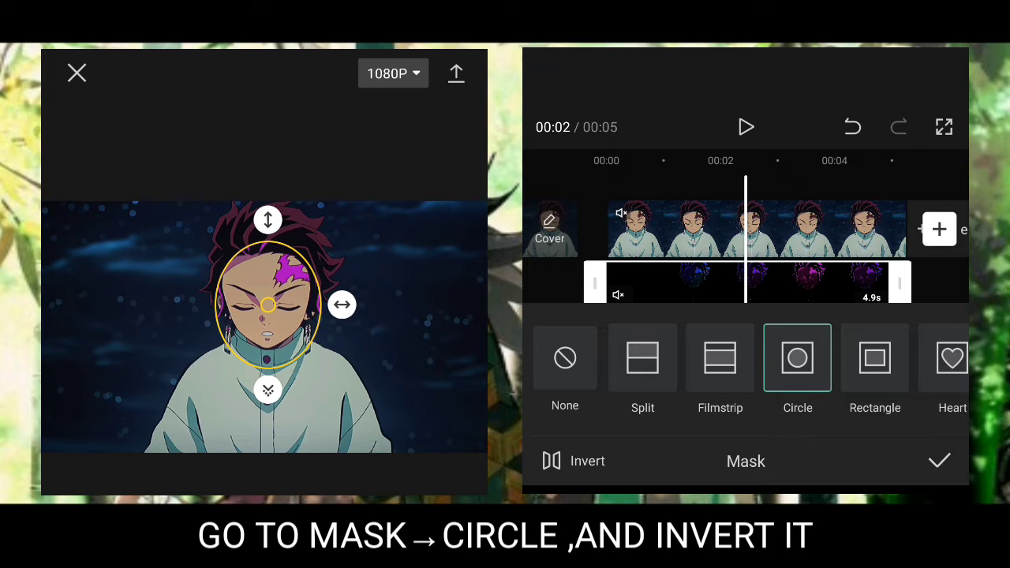
{"action": "left_click", "coordinate": [574, 461]}
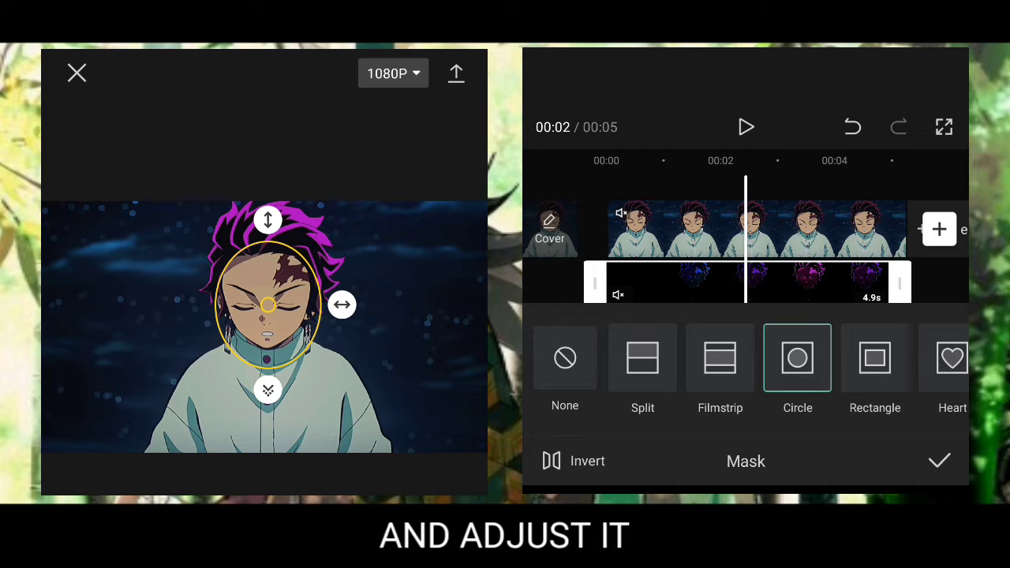
{"action": "left_click_drag", "start_coordinate": [268, 305], "coordinate": [269, 304]}
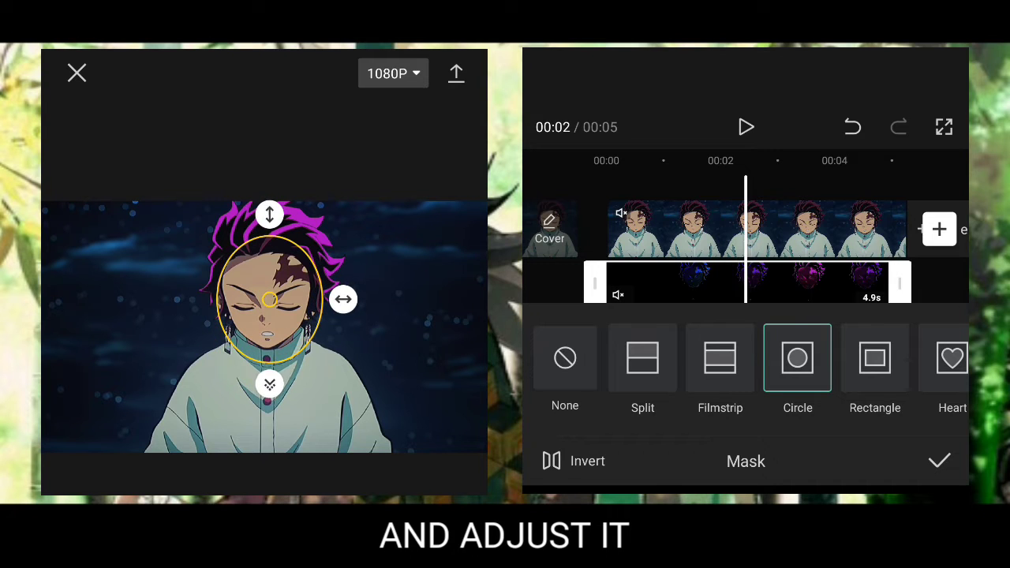
{"action": "left_click_drag", "start_coordinate": [352, 304], "coordinate": [331, 304]}
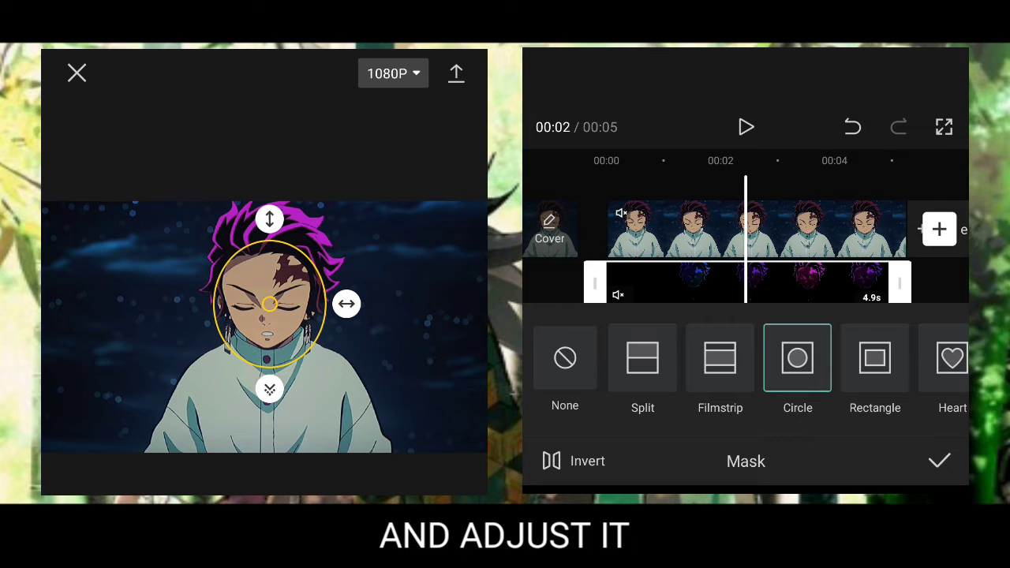
{"action": "left_click_drag", "start_coordinate": [270, 389], "coordinate": [270, 400]}
{"action": "left_click_drag", "start_coordinate": [269, 304], "coordinate": [269, 295]}
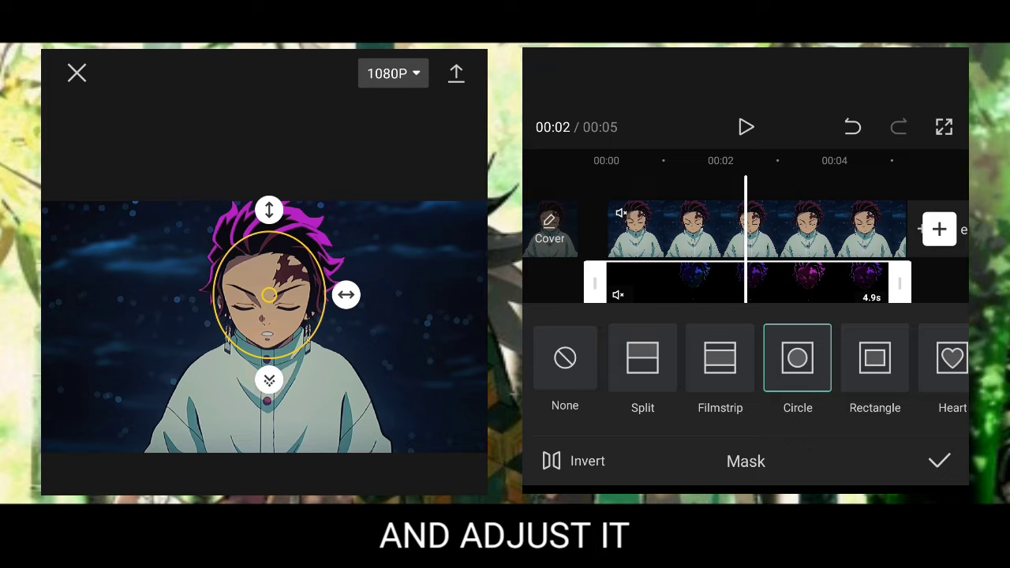
{"action": "left_click", "coordinate": [939, 461]}
Refine the ellipse mask's height, width and position to fit the face.
{"action": "left_click", "coordinate": [900, 439]}
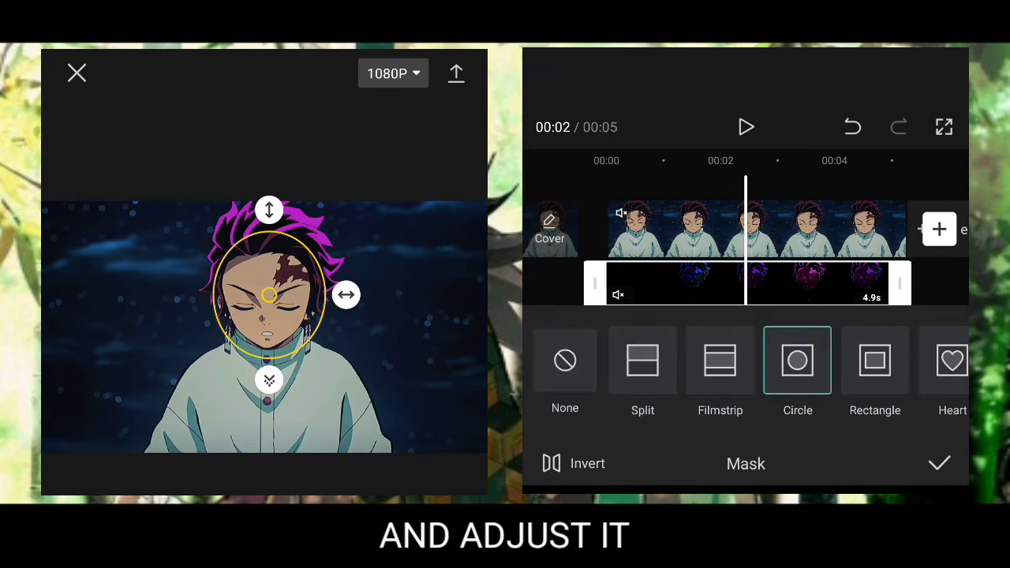
{"action": "mouse_move", "coordinate": [255, 281]}
{"action": "left_mouse_down"}
{"action": "mouse_move", "coordinate": [279, 295]}
{"action": "mouse_move", "coordinate": [266, 298]}
{"action": "left_mouse_up"}
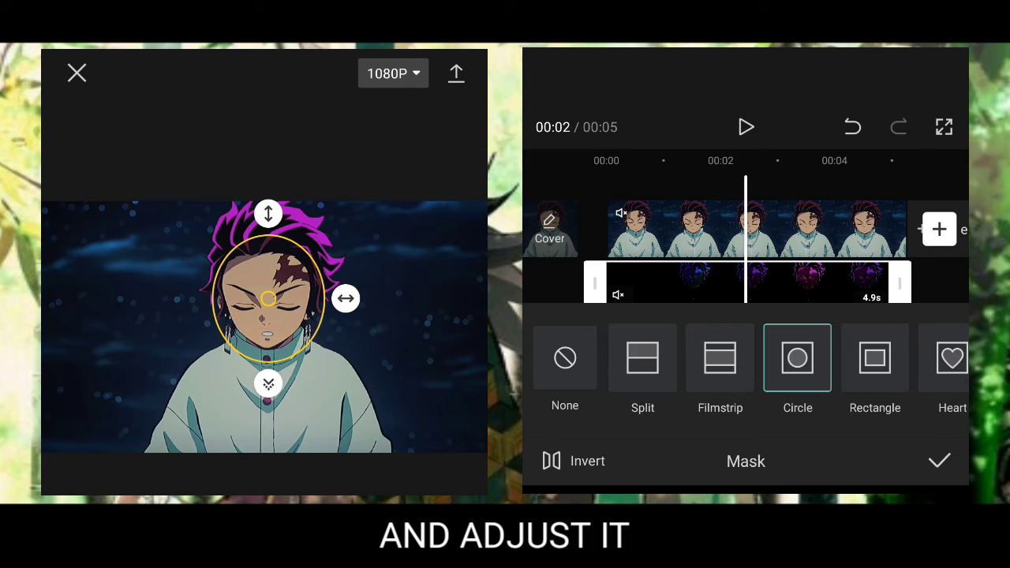
{"action": "left_click_drag", "start_coordinate": [268, 214], "coordinate": [268, 226]}
{"action": "left_click_drag", "start_coordinate": [268, 298], "coordinate": [269, 289]}
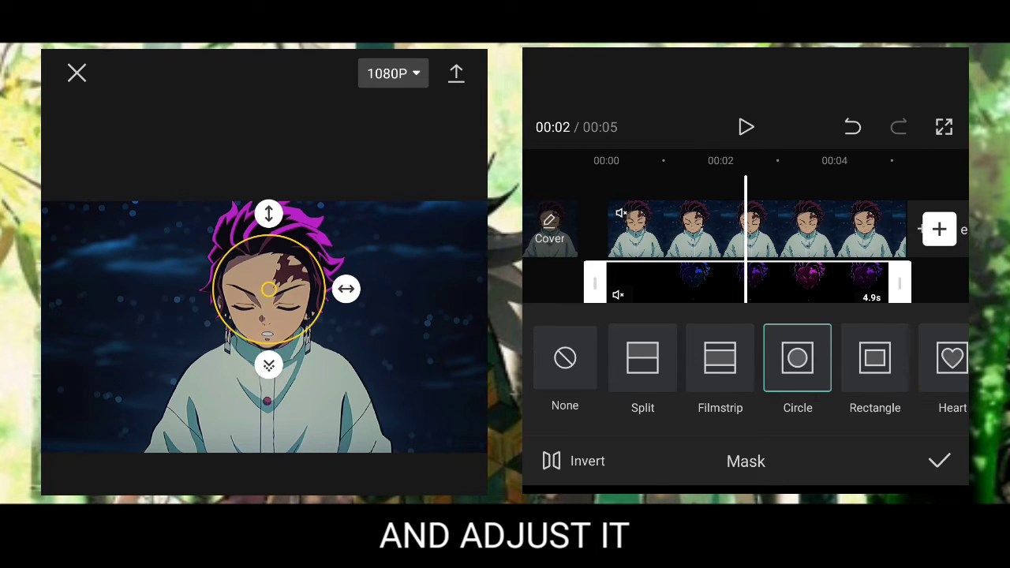
{"action": "left_click_drag", "start_coordinate": [336, 289], "coordinate": [356, 289]}
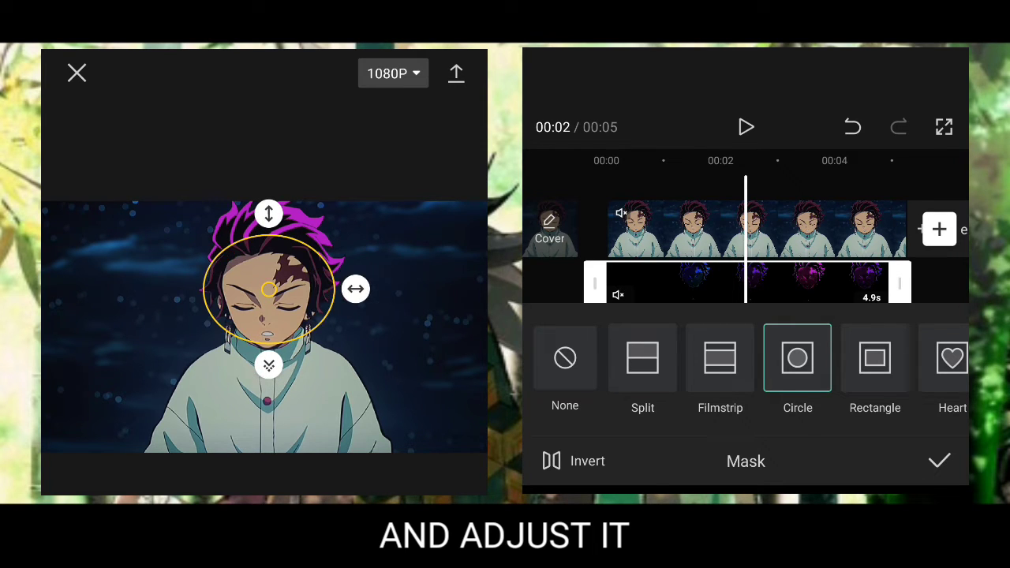
{"action": "left_click_drag", "start_coordinate": [268, 288], "coordinate": [270, 298]}
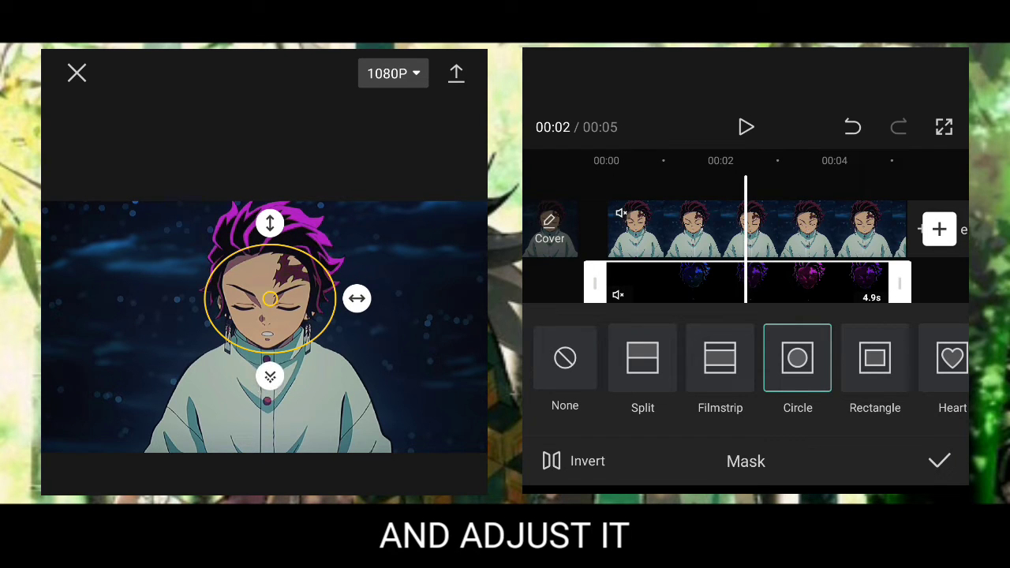
{"action": "left_click_drag", "start_coordinate": [356, 298], "coordinate": [336, 299]}
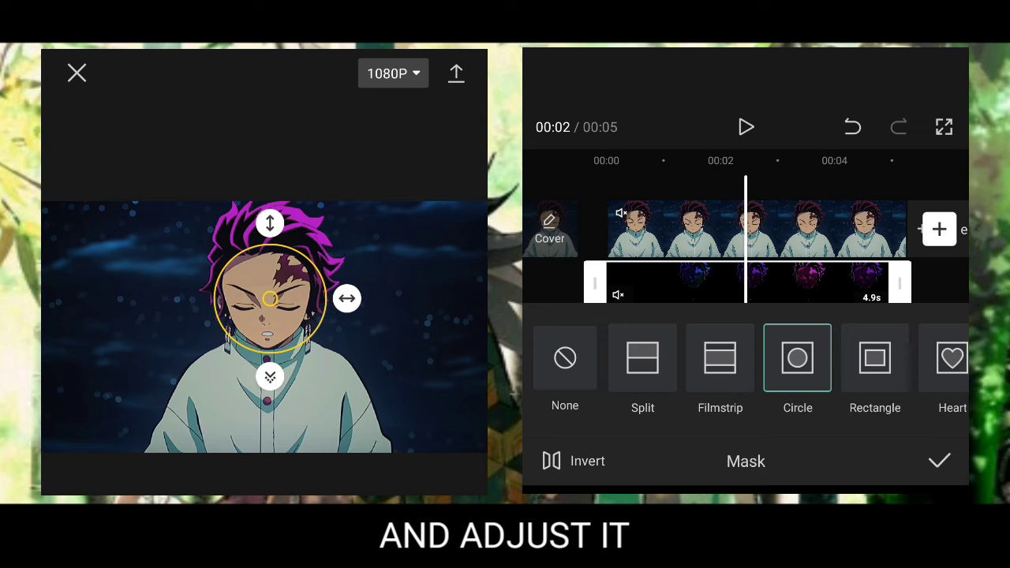
{"action": "left_click", "coordinate": [939, 461]}
Add the Basic Edge Glow video effect and stretch it across the whole clip.
{"action": "left_click_drag", "start_coordinate": [789, 229], "coordinate": [674, 228]}
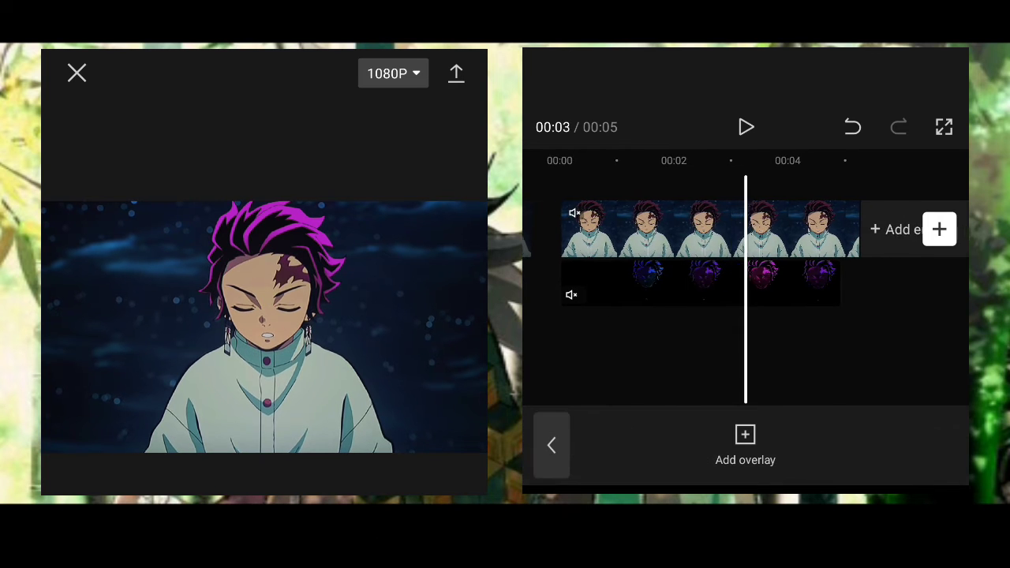
{"action": "left_click_drag", "start_coordinate": [600, 228], "coordinate": [847, 228]}
{"action": "left_click", "coordinate": [837, 272]}
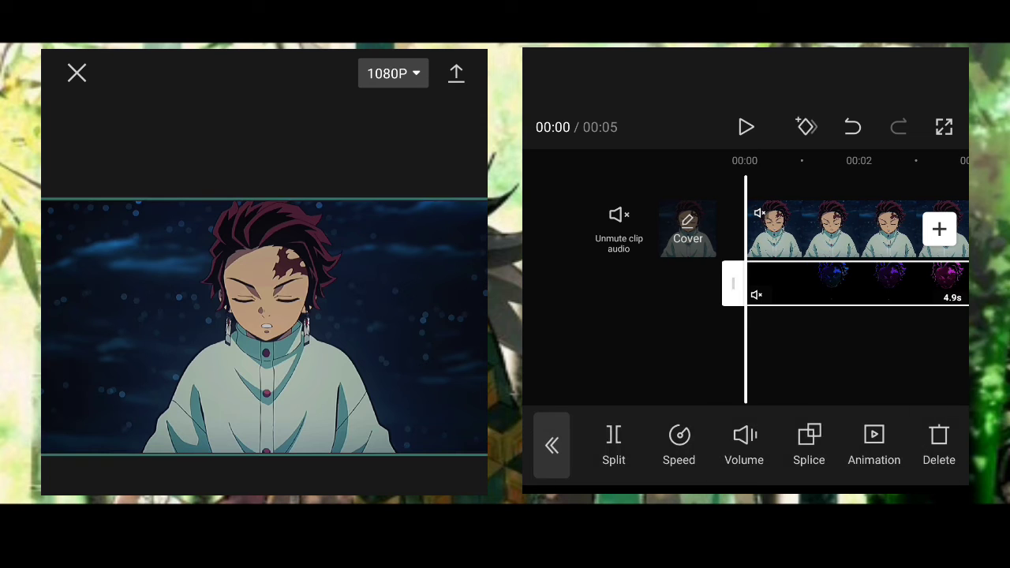
{"action": "left_click", "coordinate": [856, 355]}
{"action": "left_click", "coordinate": [551, 444]}
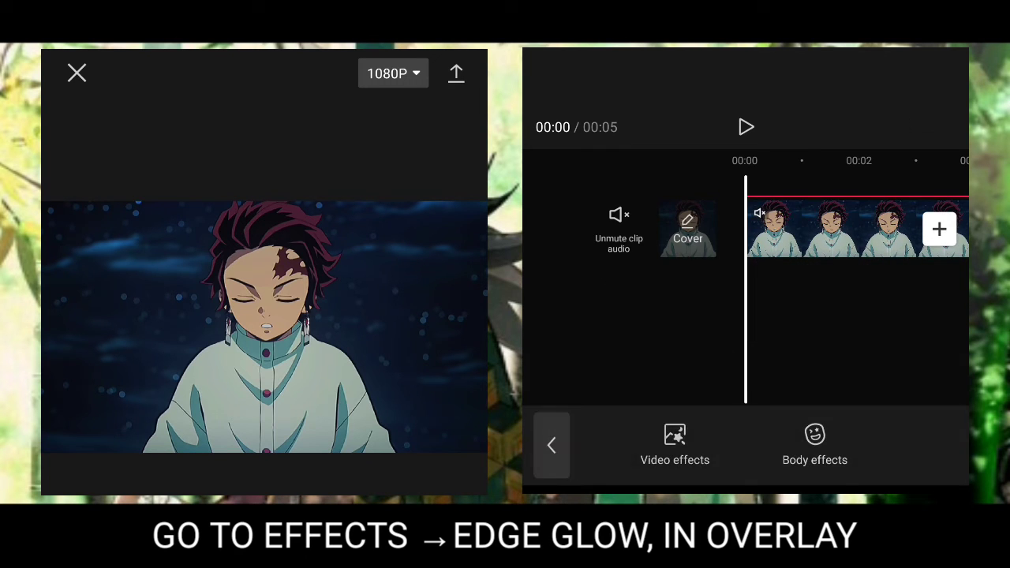
{"action": "left_click", "coordinate": [675, 442]}
{"action": "left_click", "coordinate": [792, 177]}
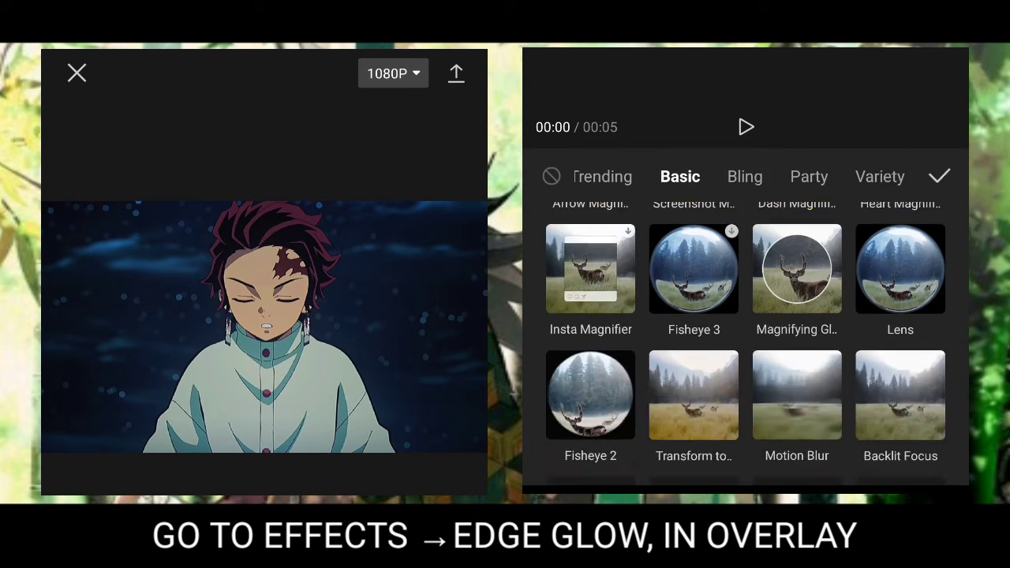
{"action": "scroll", "coordinate": [746, 345], "scroll_direction": "down", "scroll_amount": 2}
{"action": "left_click", "coordinate": [797, 383]}
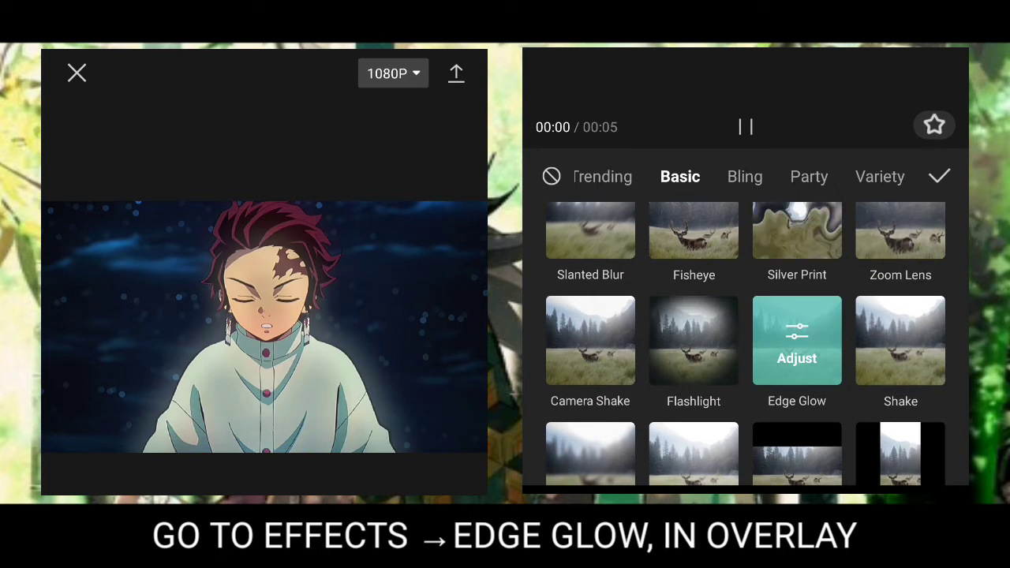
{"action": "left_click", "coordinate": [939, 254]}
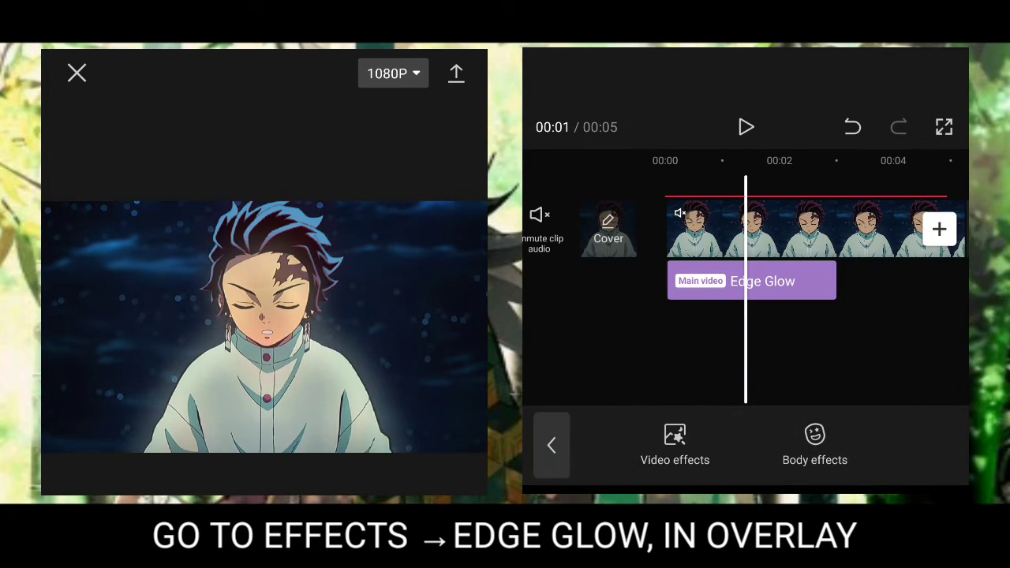
{"action": "left_click_drag", "start_coordinate": [754, 281], "coordinate": [848, 280]}
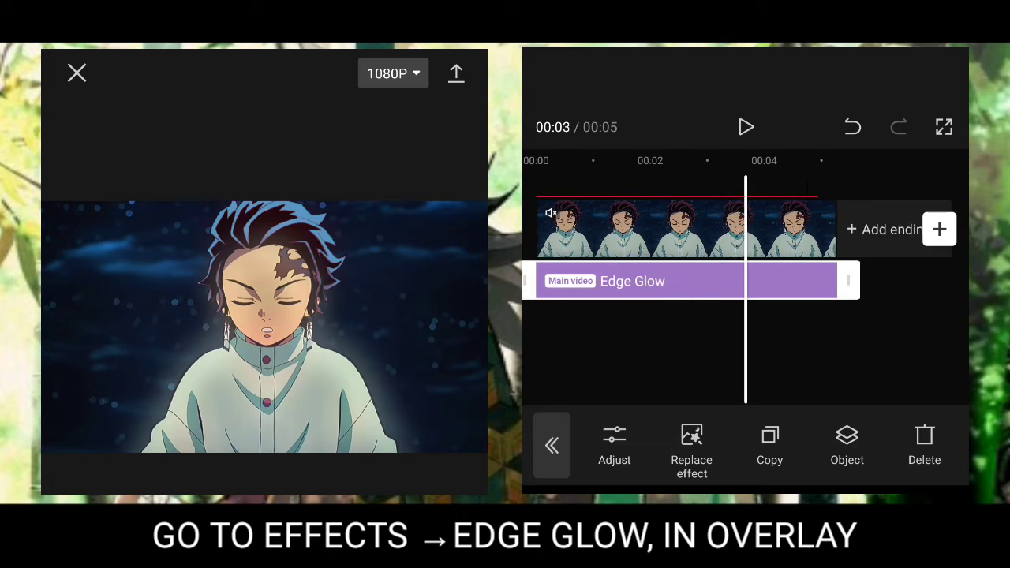
{"action": "left_click_drag", "start_coordinate": [671, 229], "coordinate": [734, 229]}
Apply Edge Glow to the overlay layer with glow raised to 100, then preview.
{"action": "left_click", "coordinate": [847, 446]}
{"action": "left_click", "coordinate": [680, 339]}
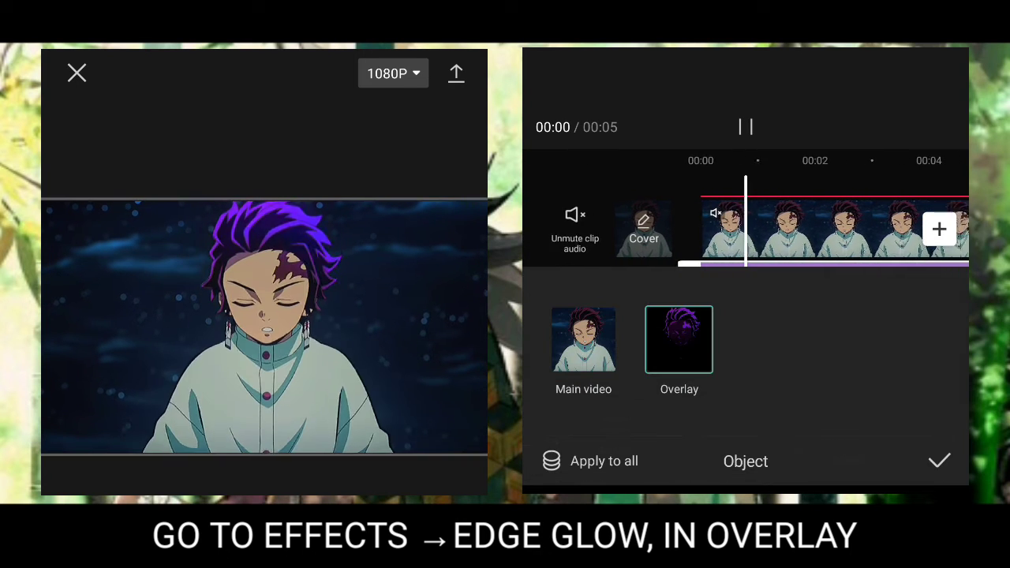
{"action": "left_click", "coordinate": [940, 461]}
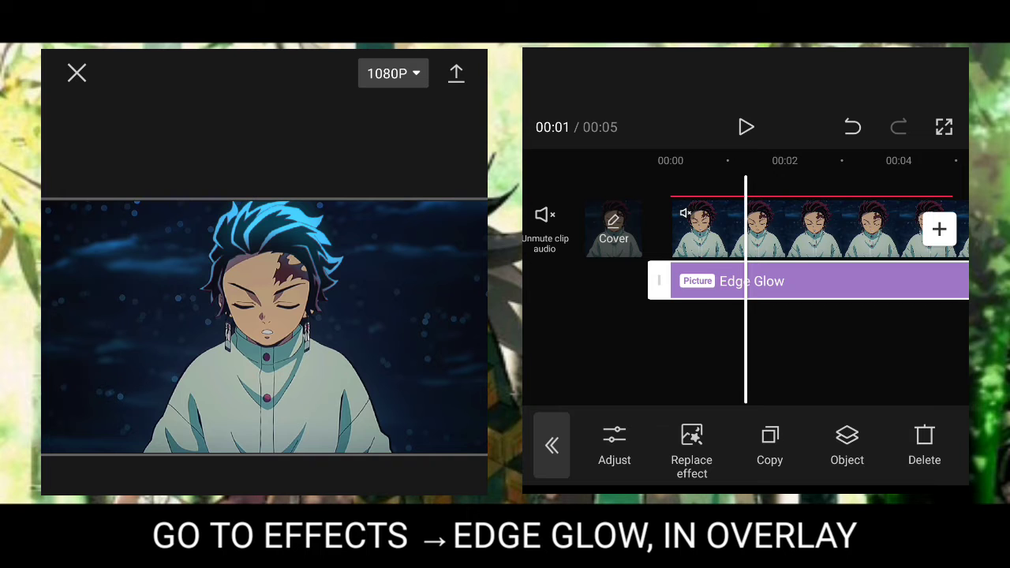
{"action": "left_click", "coordinate": [614, 446]}
{"action": "left_click_drag", "start_coordinate": [708, 399], "coordinate": [895, 400]}
{"action": "left_click", "coordinate": [938, 462]}
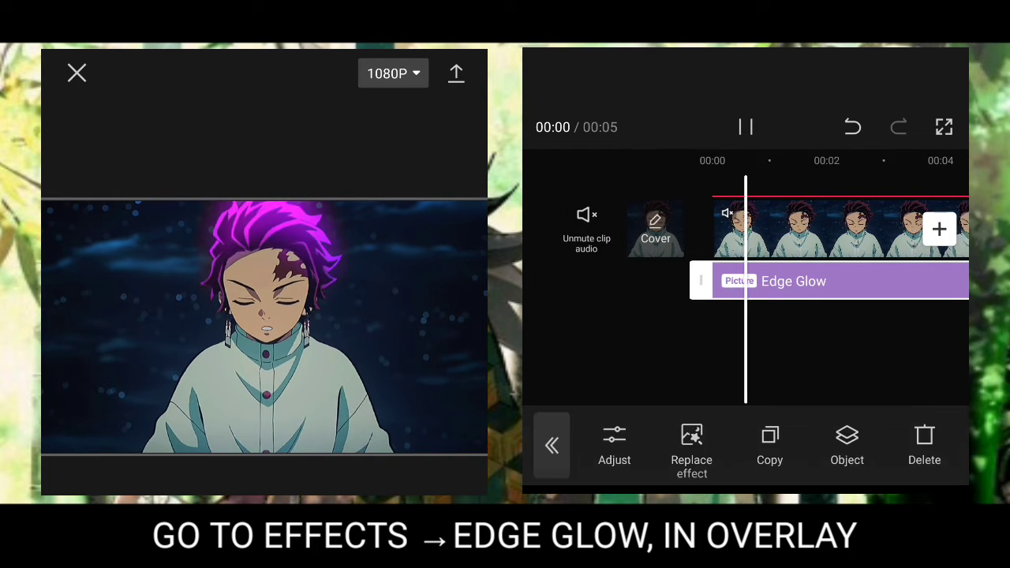
{"action": "left_click", "coordinate": [551, 445]}
{"action": "left_click", "coordinate": [746, 127]}
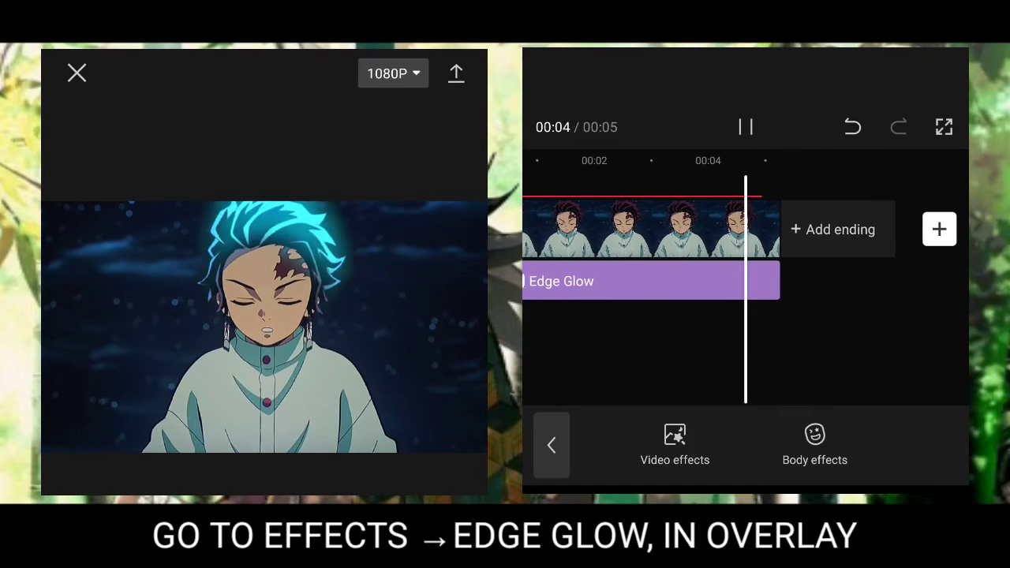
{"action": "left_click_drag", "start_coordinate": [631, 229], "coordinate": [667, 229]}
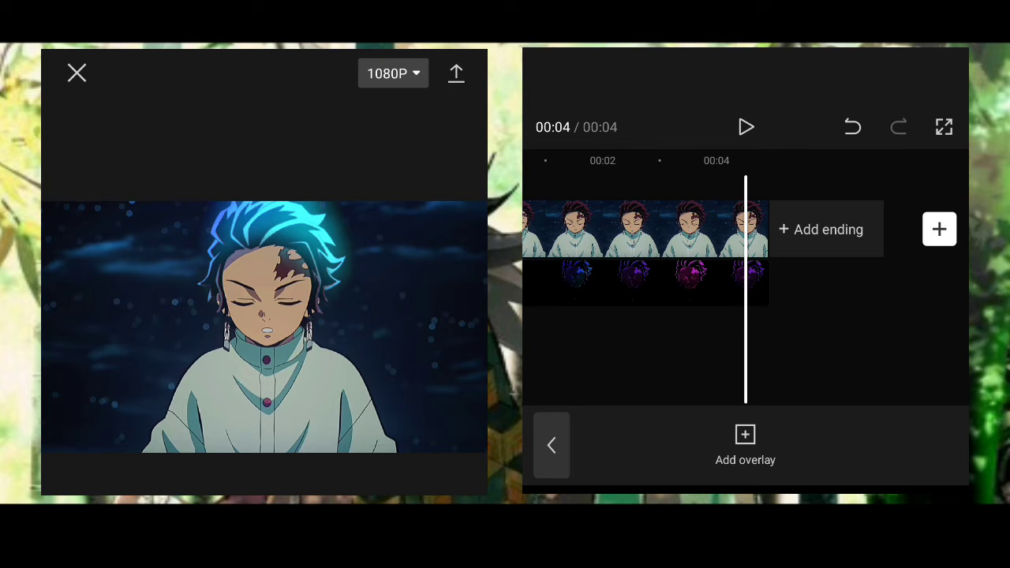
Scroll the timeline back to 00:00.
{"action": "scroll", "coordinate": [745, 229], "scroll_direction": "left", "scroll_amount": 10}
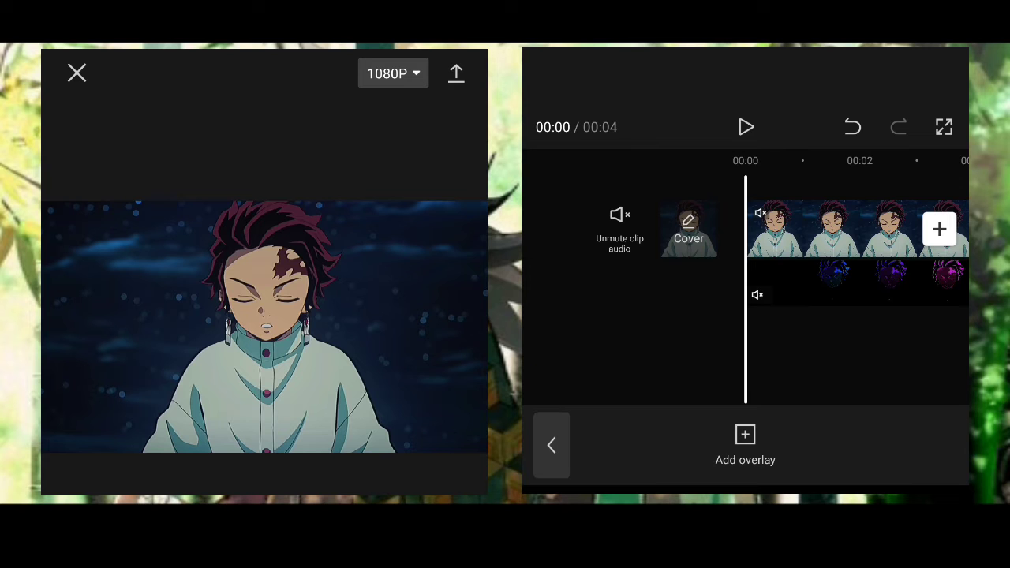
Set the glowing-hair overlay clip's volume to 0.
{"action": "left_click", "coordinate": [868, 282]}
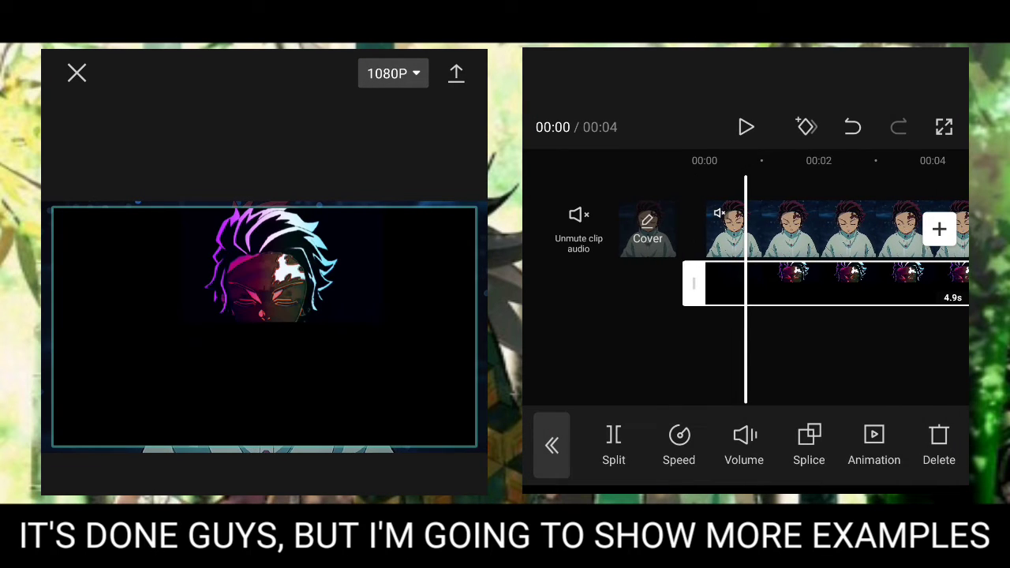
{"action": "left_click", "coordinate": [744, 442]}
{"action": "left_click_drag", "start_coordinate": [735, 367], "coordinate": [640, 368]}
{"action": "left_click", "coordinate": [938, 460]}
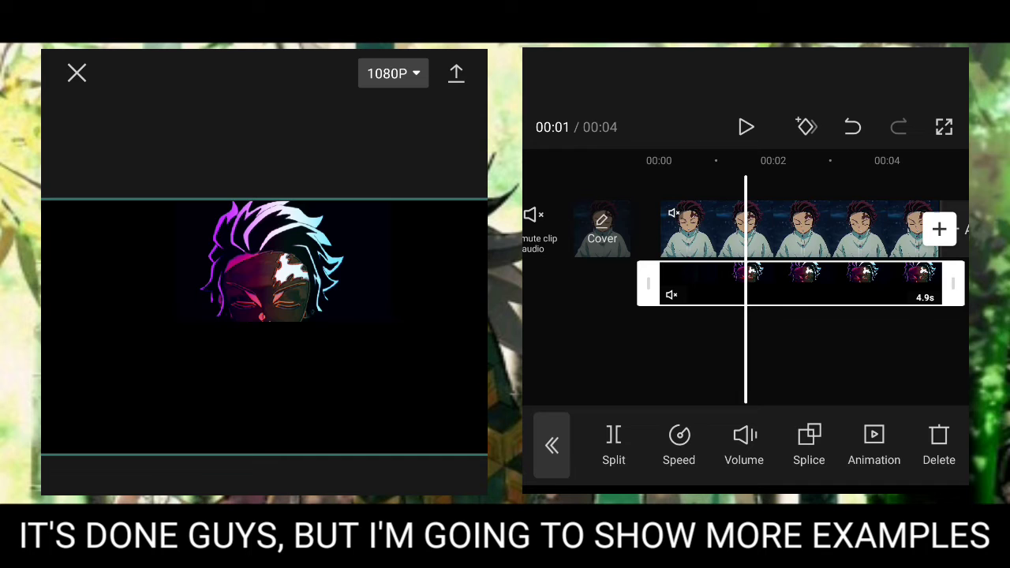
Set the overlay's blend mode to Lighten after trying Filter.
{"action": "left_click", "coordinate": [809, 442]}
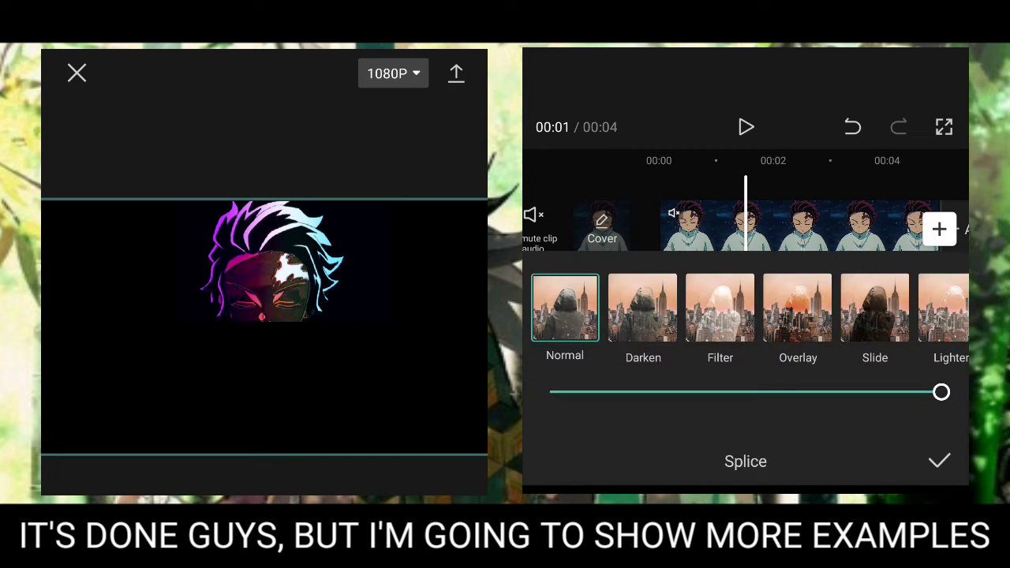
{"action": "left_click", "coordinate": [719, 308]}
{"action": "scroll", "coordinate": [745, 308], "scroll_direction": "right", "scroll_amount": 1}
{"action": "left_click", "coordinate": [855, 308]}
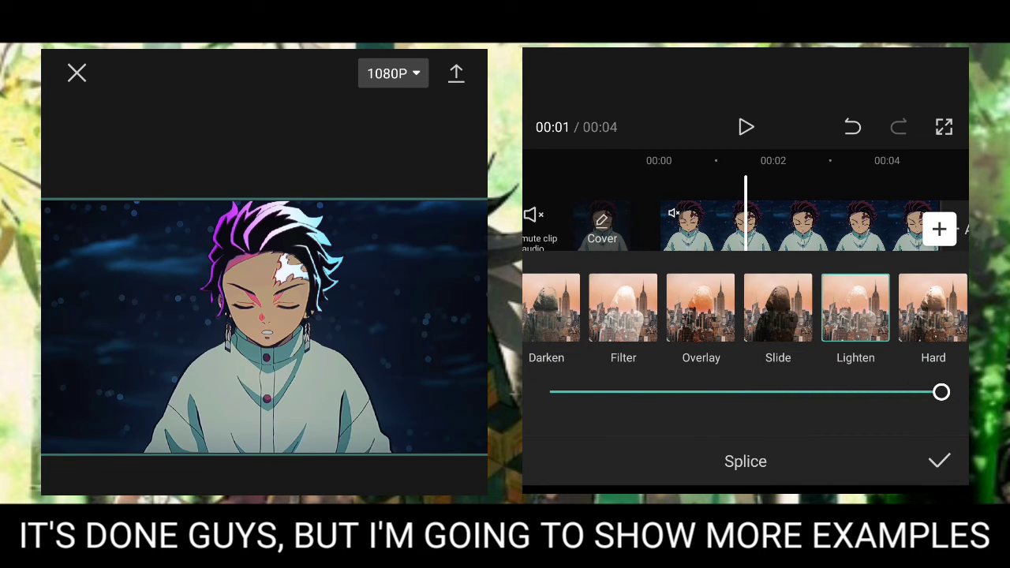
{"action": "scroll", "coordinate": [745, 308], "scroll_direction": "right", "scroll_amount": 3}
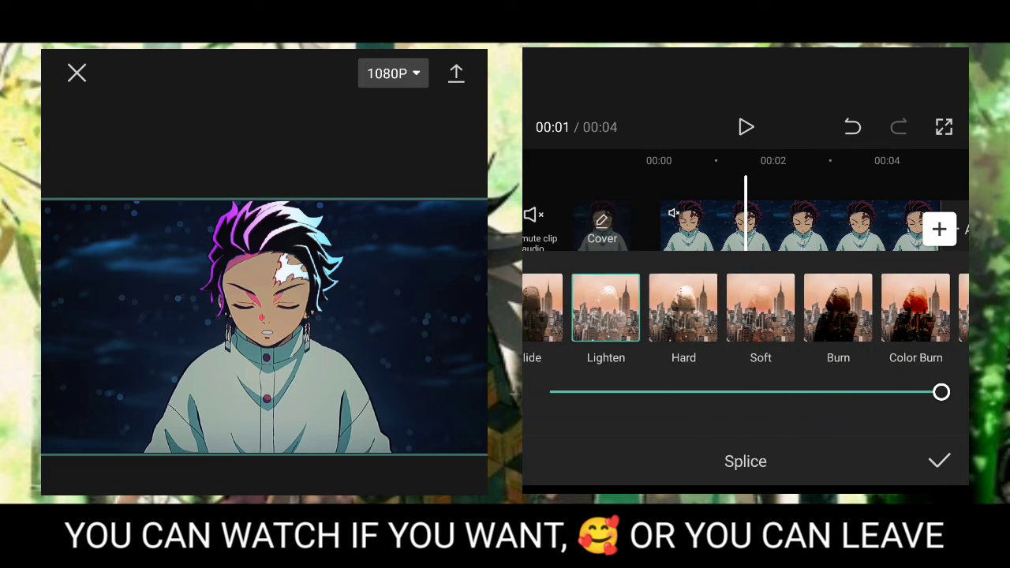
{"action": "scroll", "coordinate": [745, 308], "scroll_direction": "left", "scroll_amount": 1}
{"action": "scroll", "coordinate": [745, 308], "scroll_direction": "left", "scroll_amount": 1}
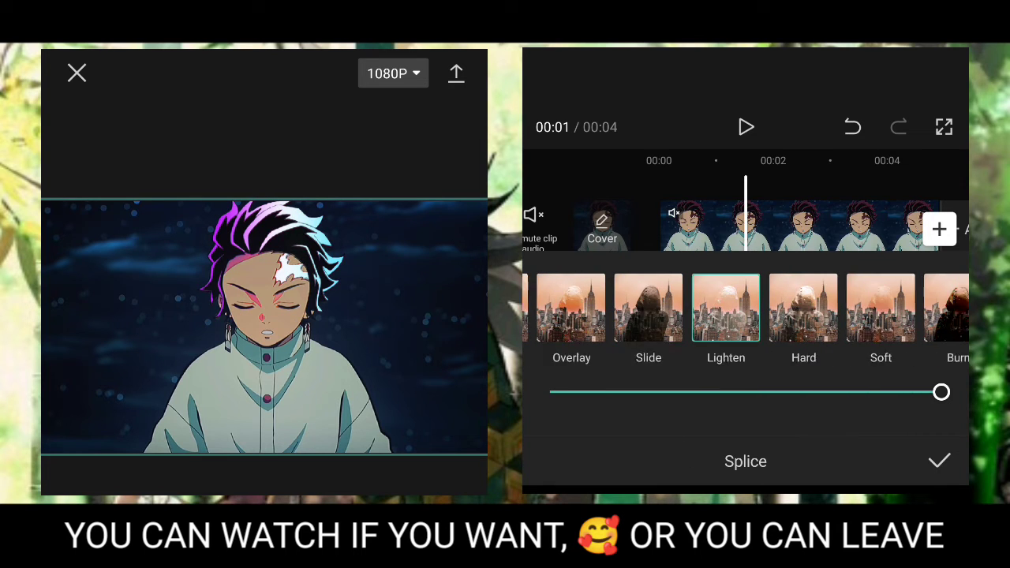
{"action": "left_click", "coordinate": [939, 462]}
Add a Circle mask shaped into a feathered vertical ellipse over the face.
{"action": "scroll", "coordinate": [745, 445], "scroll_direction": "right", "scroll_amount": 3}
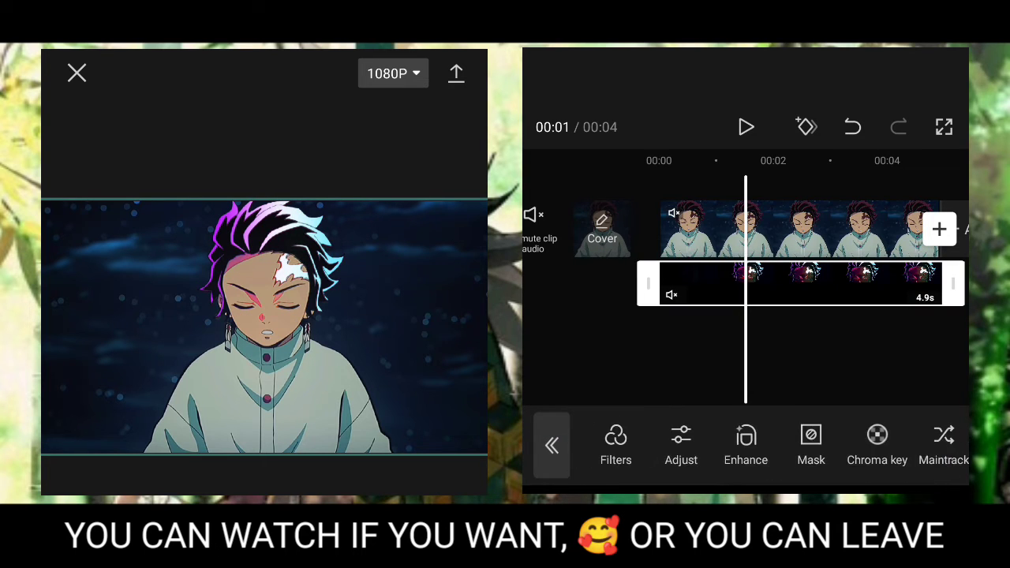
{"action": "left_click", "coordinate": [810, 441]}
{"action": "left_click", "coordinate": [798, 359]}
{"action": "left_click_drag", "start_coordinate": [264, 327], "coordinate": [270, 310]}
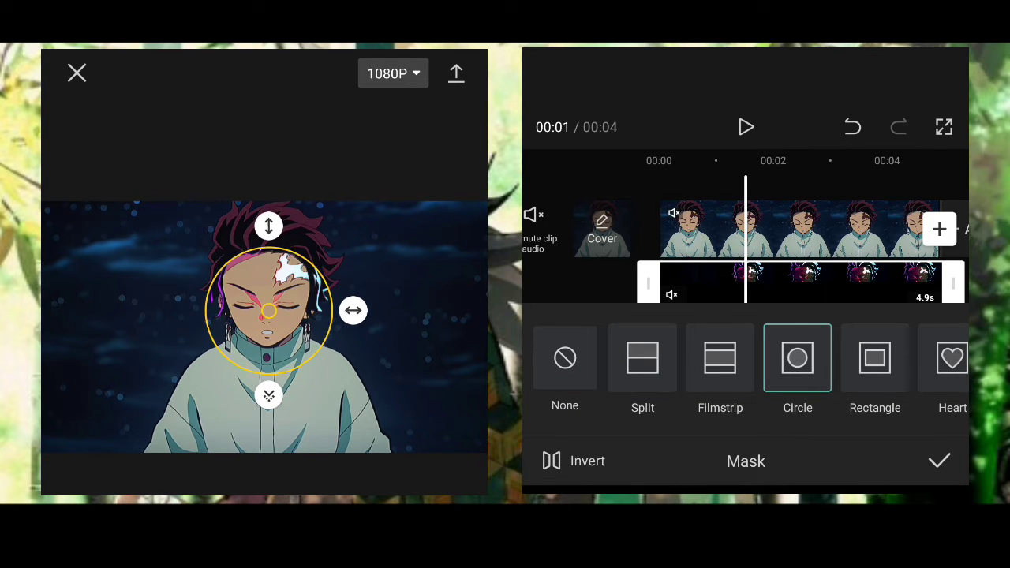
{"action": "left_click_drag", "start_coordinate": [352, 306], "coordinate": [343, 306]}
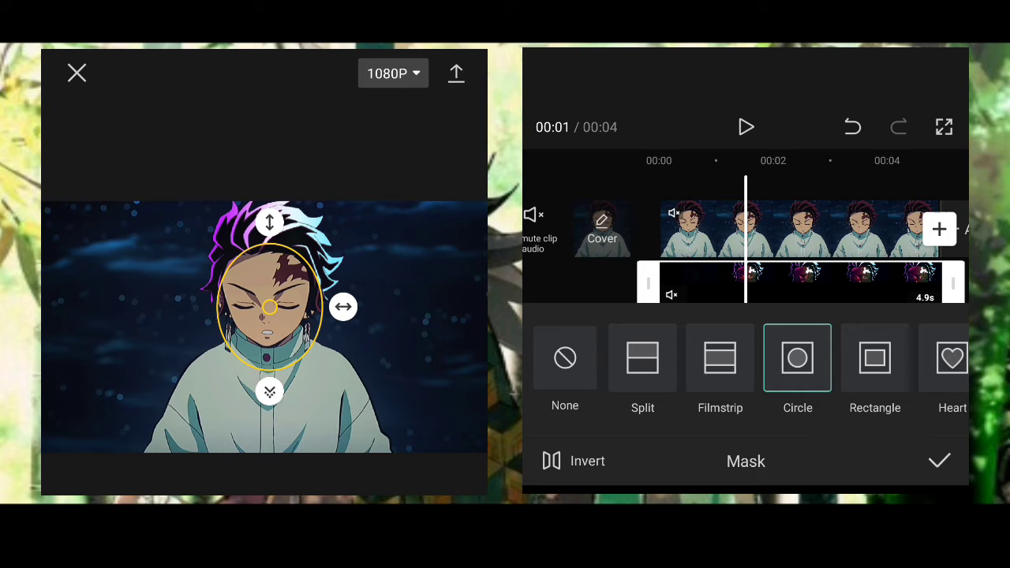
{"action": "left_click_drag", "start_coordinate": [270, 392], "coordinate": [270, 401]}
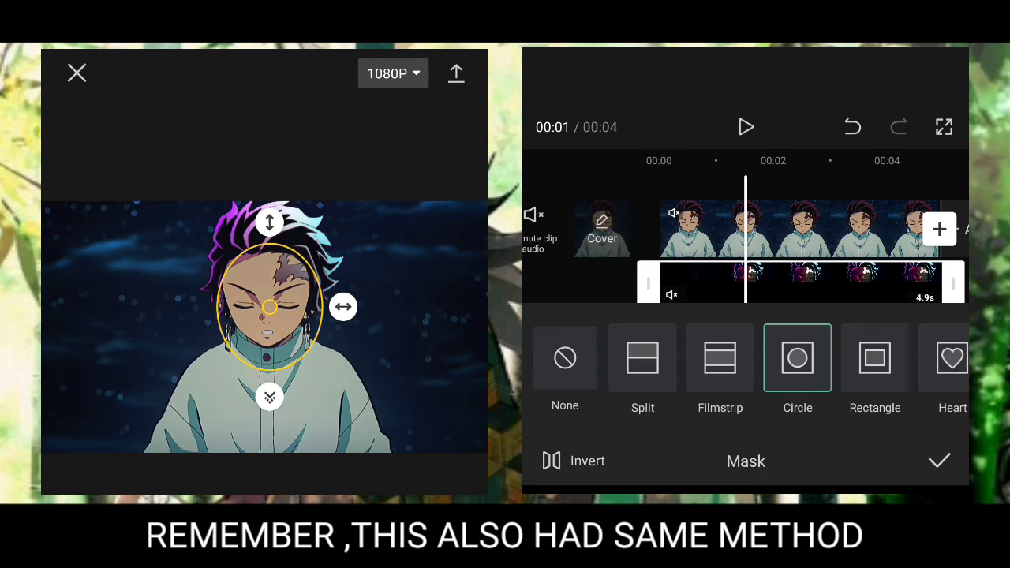
{"action": "left_click_drag", "start_coordinate": [269, 306], "coordinate": [265, 298]}
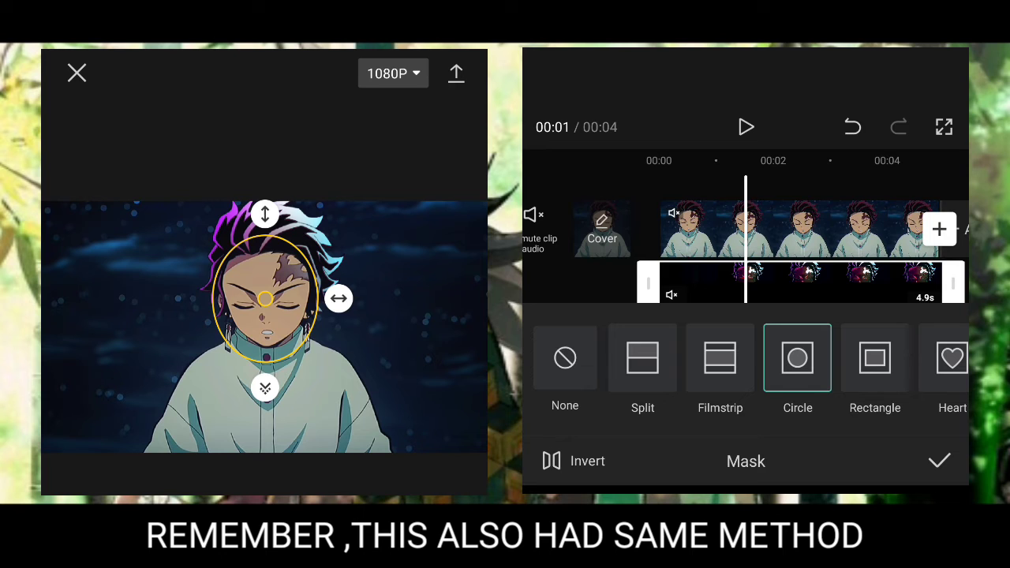
{"action": "mouse_move", "coordinate": [264, 298]}
{"action": "left_mouse_down"}
{"action": "mouse_move", "coordinate": [281, 289]}
{"action": "mouse_move", "coordinate": [271, 299]}
{"action": "left_mouse_up"}
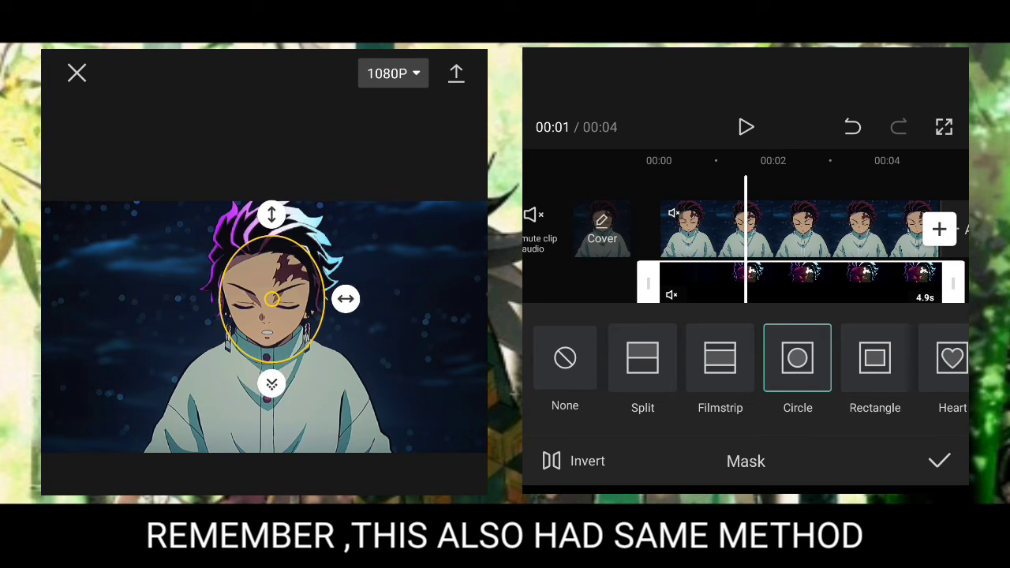
Confirm the mask and add the Basic Edge Glow video effect.
{"action": "left_click", "coordinate": [939, 461]}
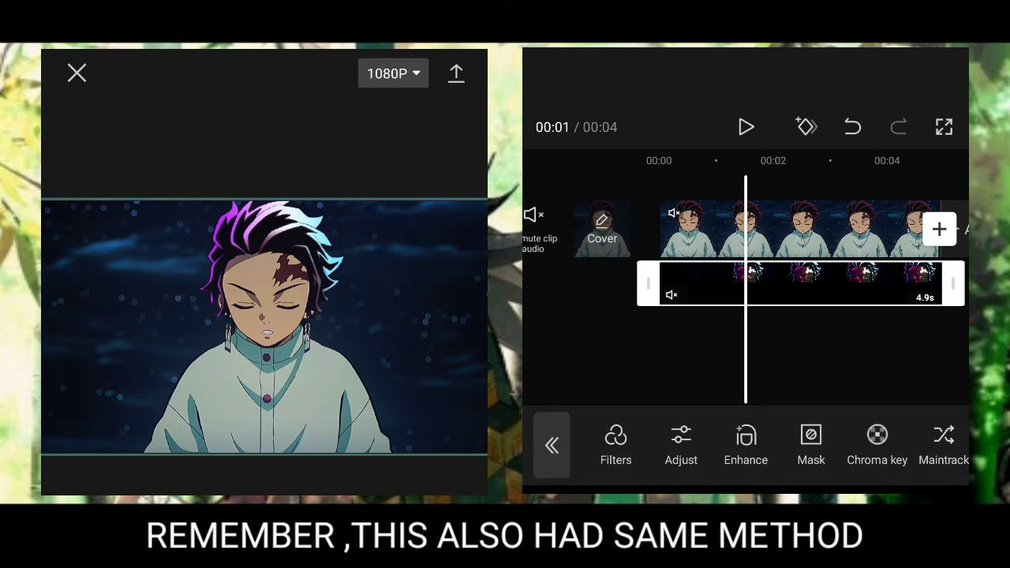
{"action": "left_click_drag", "start_coordinate": [710, 347], "coordinate": [828, 348]}
{"action": "left_click", "coordinate": [829, 355]}
{"action": "left_click", "coordinate": [552, 444]}
{"action": "left_click", "coordinate": [875, 438]}
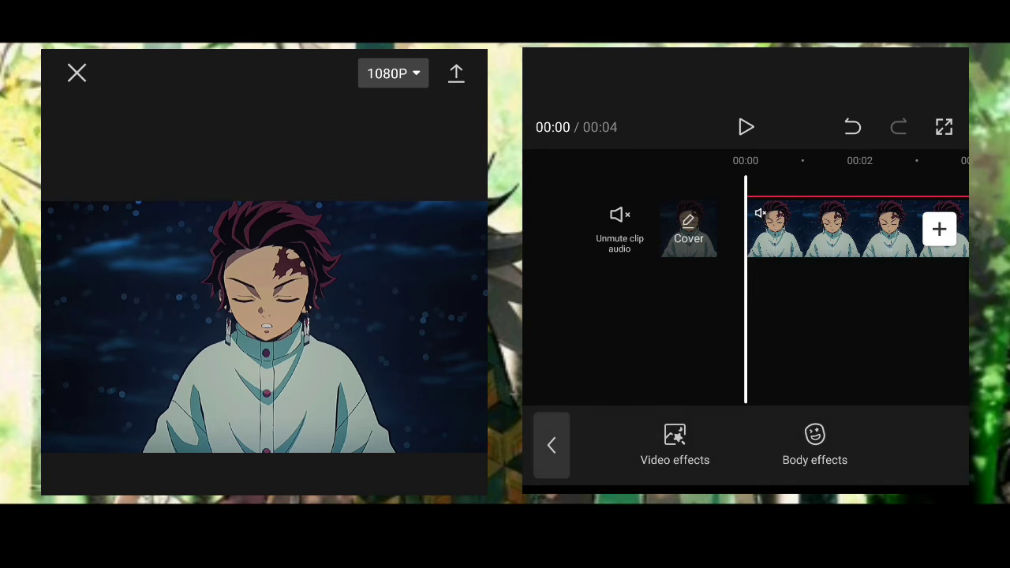
{"action": "left_click", "coordinate": [674, 438]}
{"action": "scroll", "coordinate": [746, 339], "scroll_direction": "down", "scroll_amount": 10}
{"action": "scroll", "coordinate": [746, 340], "scroll_direction": "up", "scroll_amount": 6}
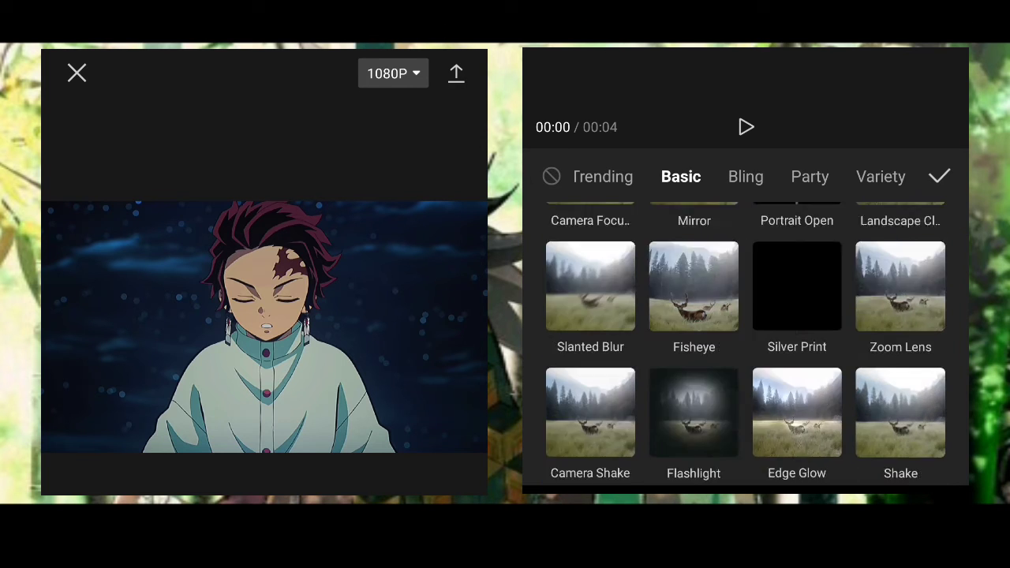
{"action": "left_click", "coordinate": [797, 284]}
{"action": "left_click", "coordinate": [939, 177]}
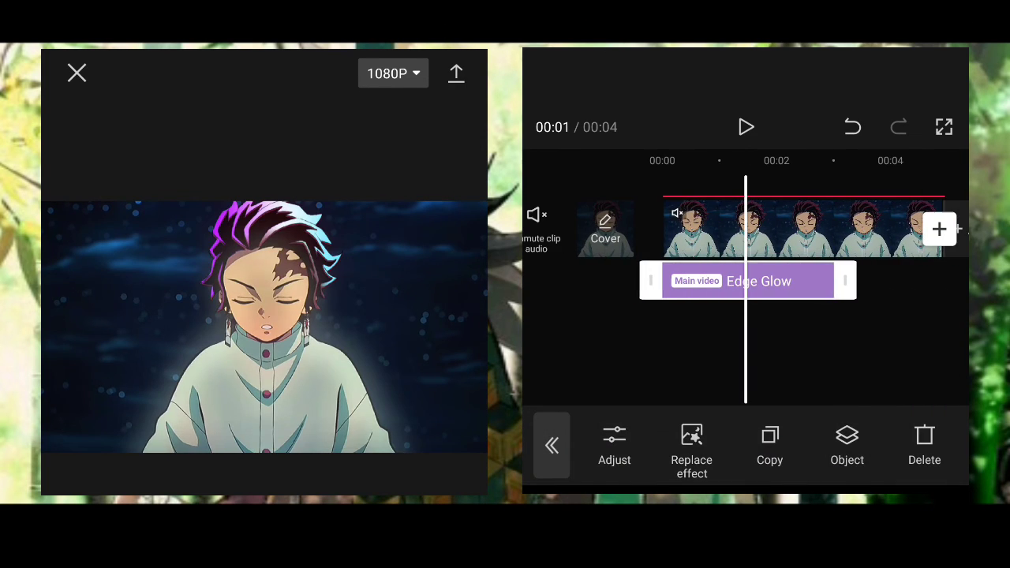
{"action": "left_click", "coordinate": [868, 355]}
Apply the Edge Glow effect to the overlay layer.
{"action": "left_click", "coordinate": [706, 281]}
{"action": "mouse_move", "coordinate": [789, 236]}
{"action": "left_mouse_down"}
{"action": "mouse_move", "coordinate": [677, 236]}
{"action": "mouse_move", "coordinate": [787, 237]}
{"action": "left_mouse_up"}
{"action": "left_click", "coordinate": [848, 445]}
{"action": "left_click", "coordinate": [679, 340]}
{"action": "left_click", "coordinate": [939, 461]}
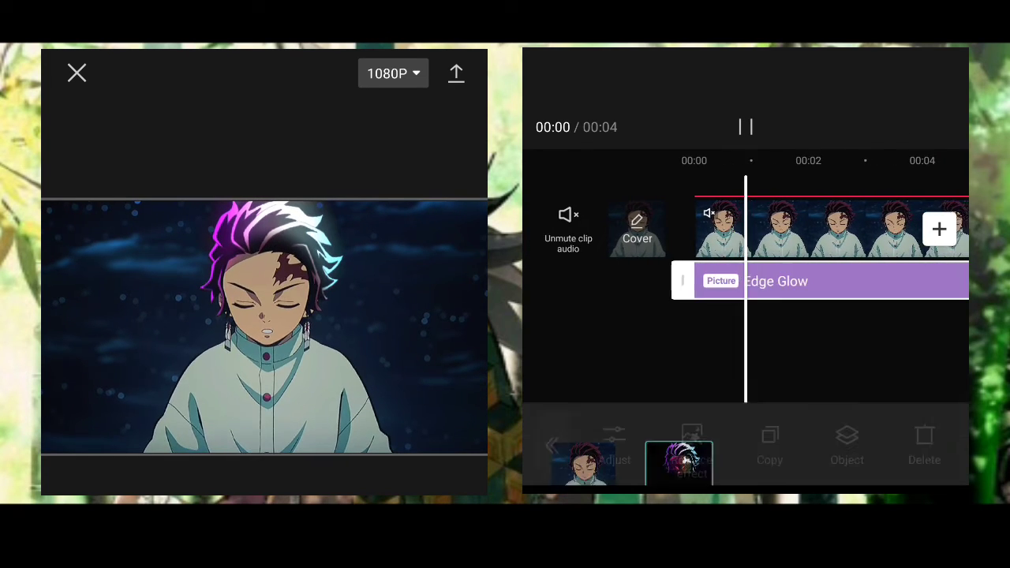
Raise the Edge Glow strength to 100 and preview from near the start.
{"action": "left_click", "coordinate": [613, 434]}
{"action": "left_click_drag", "start_coordinate": [708, 395], "coordinate": [895, 394]}
{"action": "left_click", "coordinate": [939, 461]}
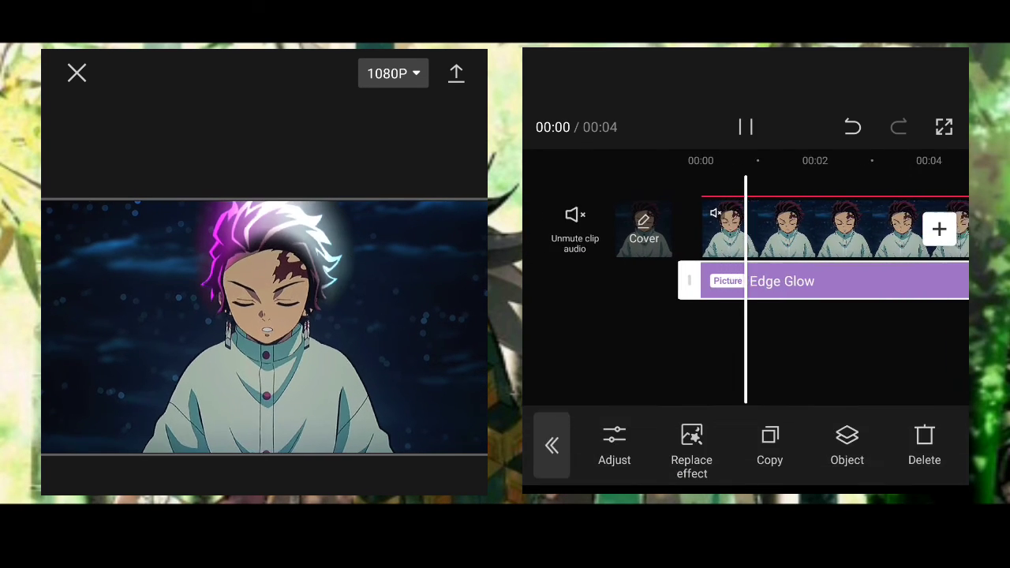
{"action": "left_click", "coordinate": [868, 355]}
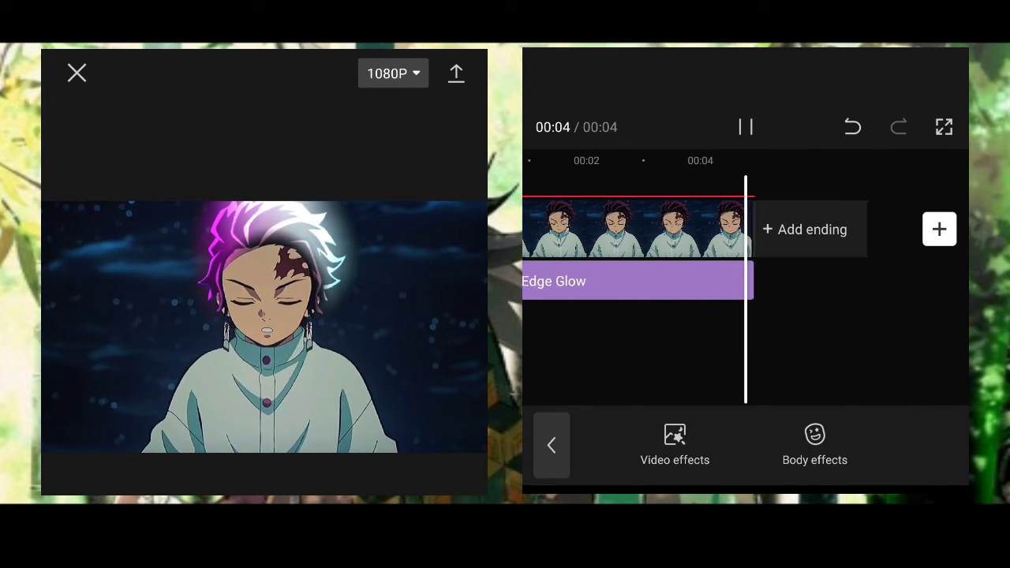
{"action": "left_click_drag", "start_coordinate": [671, 229], "coordinate": [753, 229]}
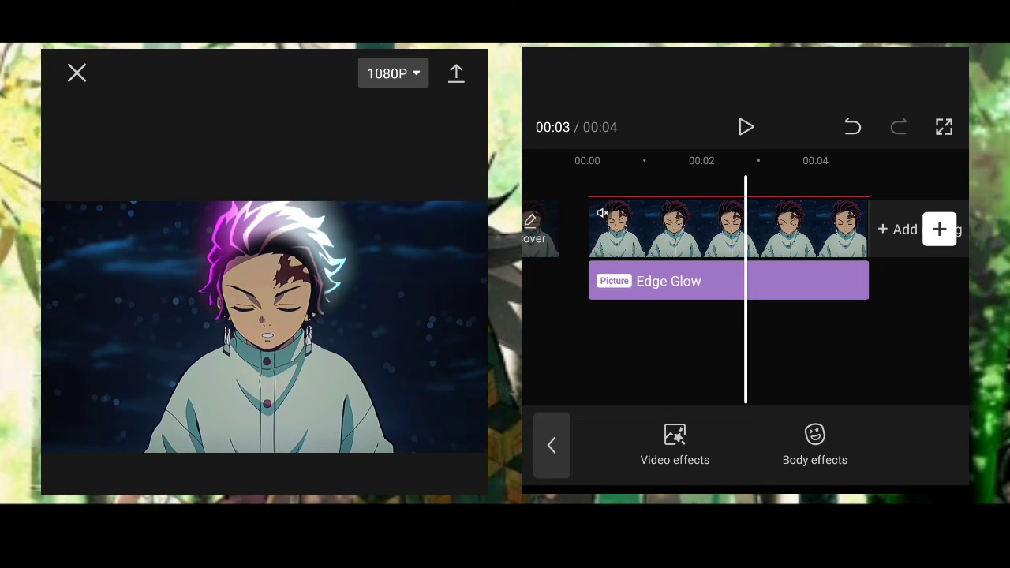
{"action": "left_click_drag", "start_coordinate": [687, 229], "coordinate": [745, 229]}
{"action": "left_click", "coordinate": [552, 445]}
Move the playhead to 00:00 and select the overlay clip.
{"action": "left_click_drag", "start_coordinate": [710, 264], "coordinate": [746, 264]}
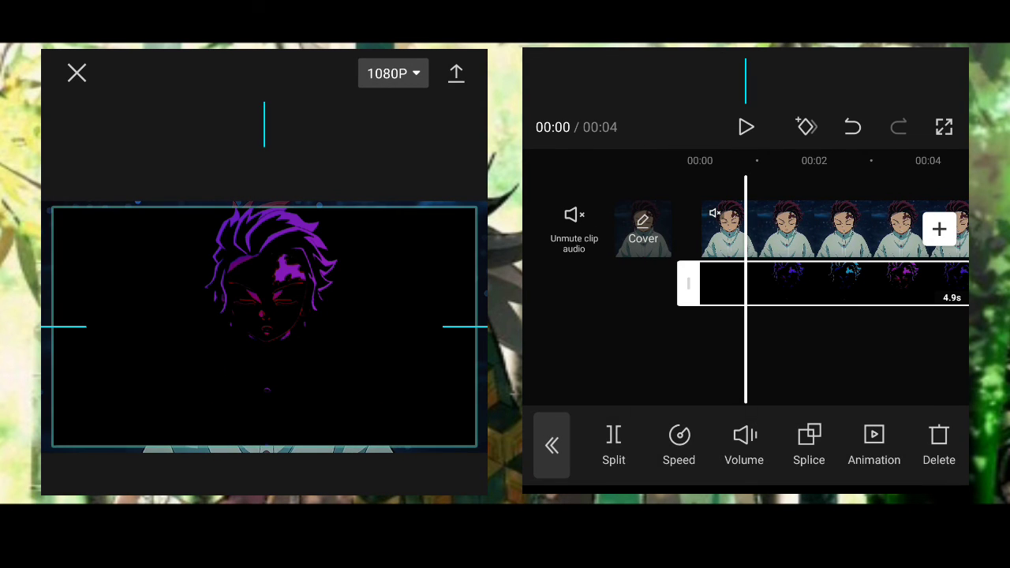
{"action": "left_click", "coordinate": [829, 283]}
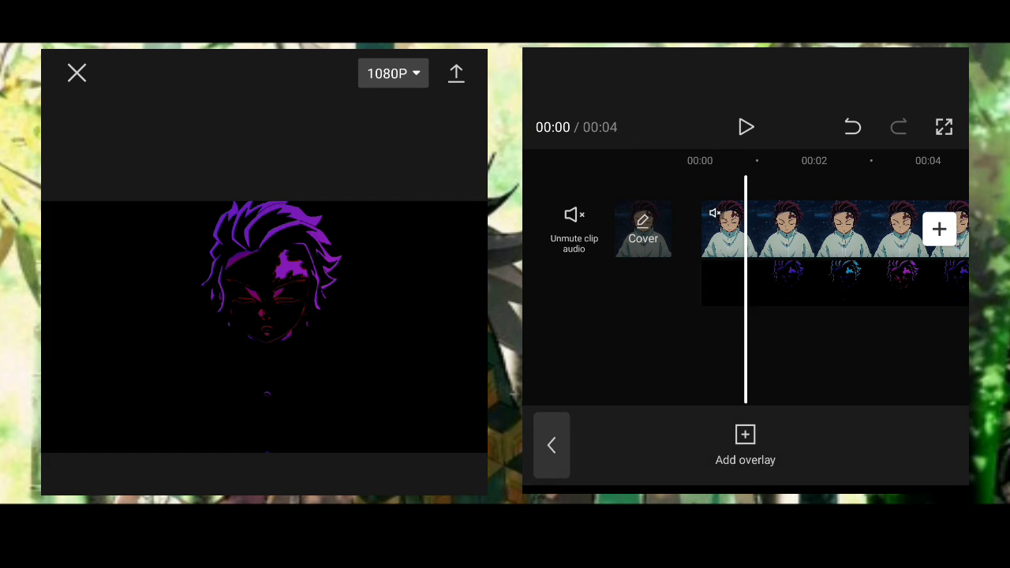
Set the overlay's blend mode to Lighten.
{"action": "left_click", "coordinate": [809, 444]}
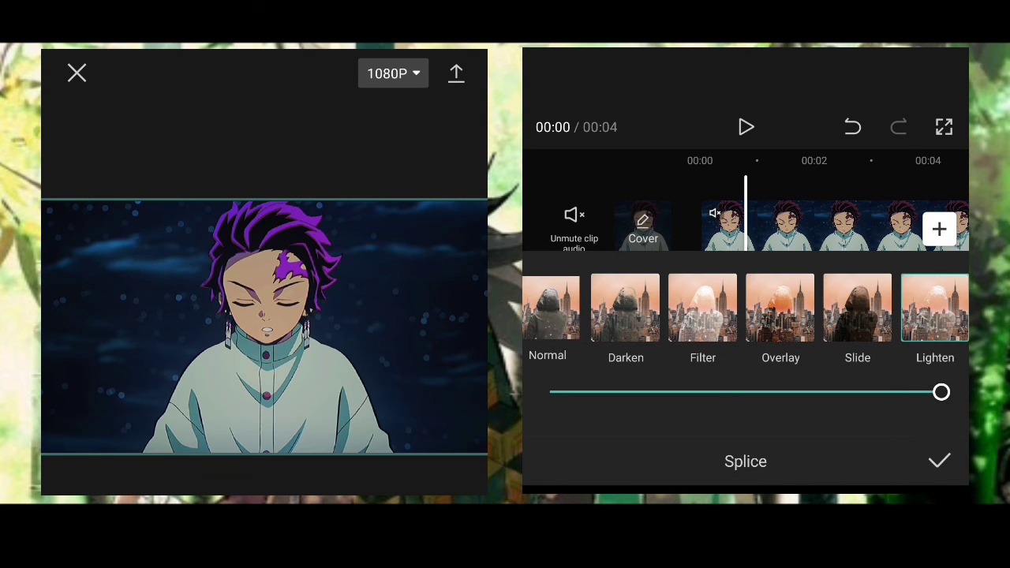
{"action": "left_click", "coordinate": [939, 461]}
{"action": "left_click_drag", "start_coordinate": [869, 444], "coordinate": [631, 443]}
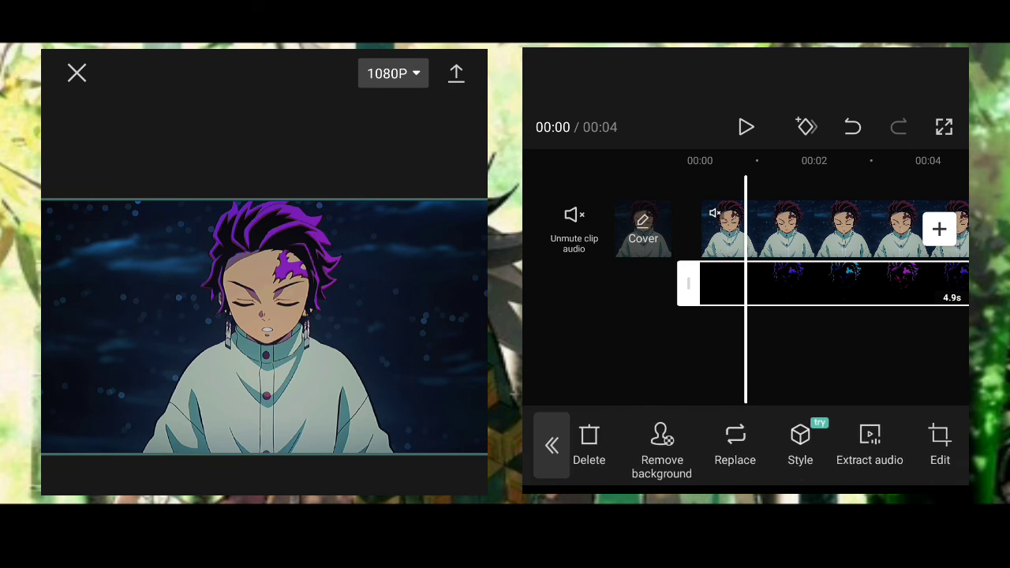
{"action": "left_click_drag", "start_coordinate": [789, 444], "coordinate": [639, 444]}
Add an inverted circle mask, widened slightly and positioned over the face.
{"action": "left_click", "coordinate": [932, 444]}
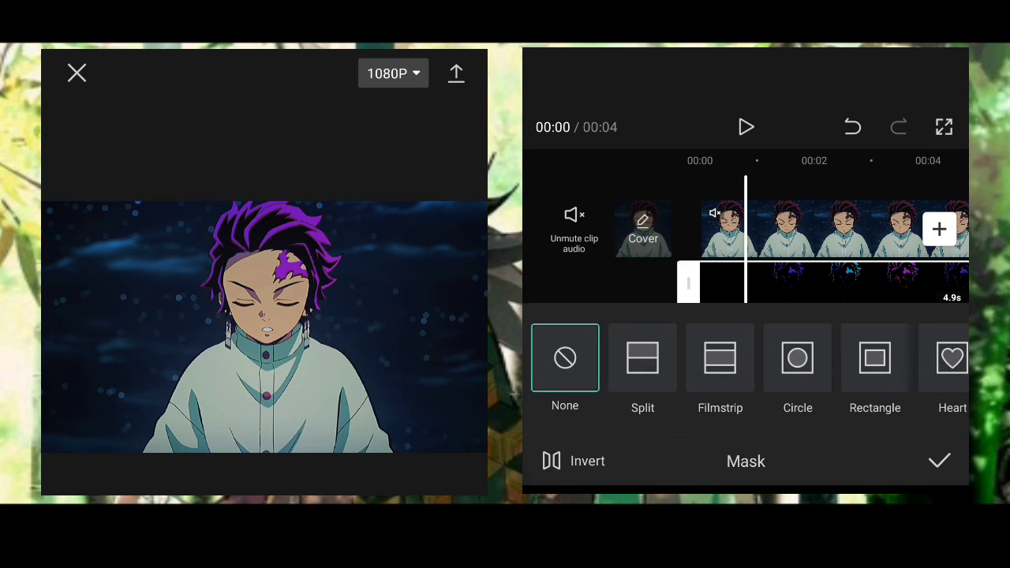
{"action": "left_click", "coordinate": [798, 358]}
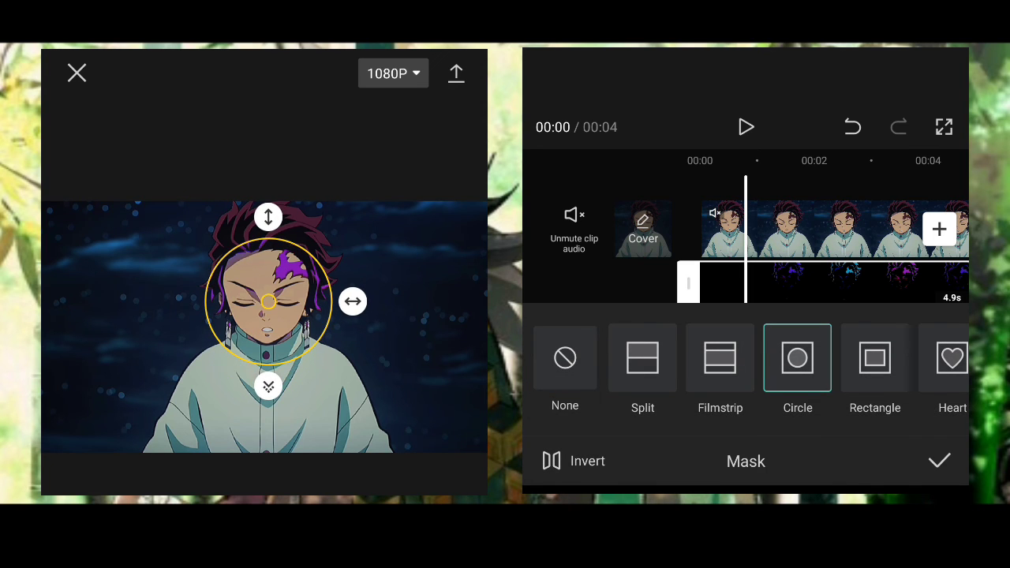
{"action": "mouse_move", "coordinate": [353, 301]}
{"action": "left_mouse_down"}
{"action": "mouse_move", "coordinate": [340, 301]}
{"action": "mouse_move", "coordinate": [358, 302]}
{"action": "left_mouse_up"}
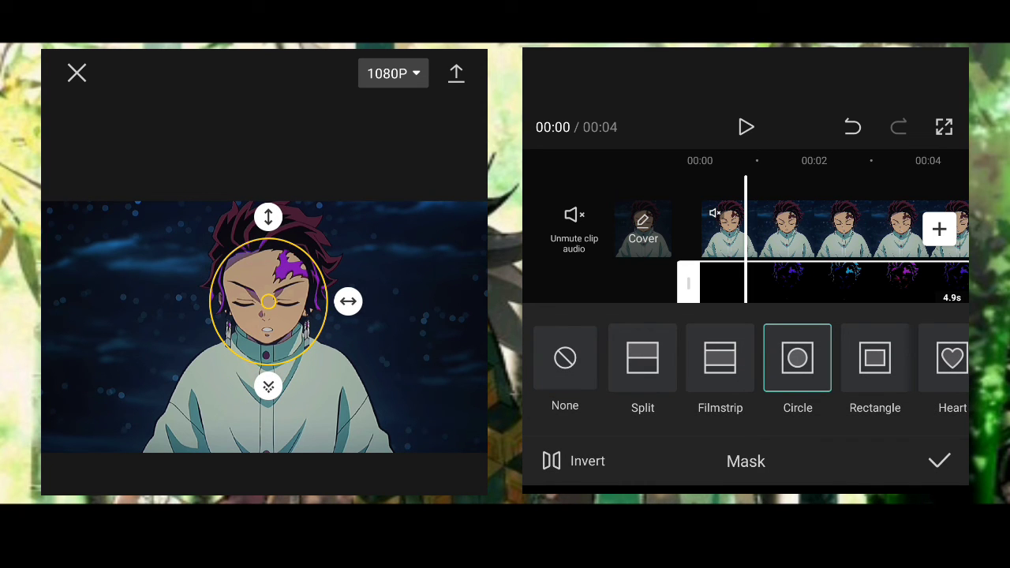
{"action": "left_click", "coordinate": [574, 461]}
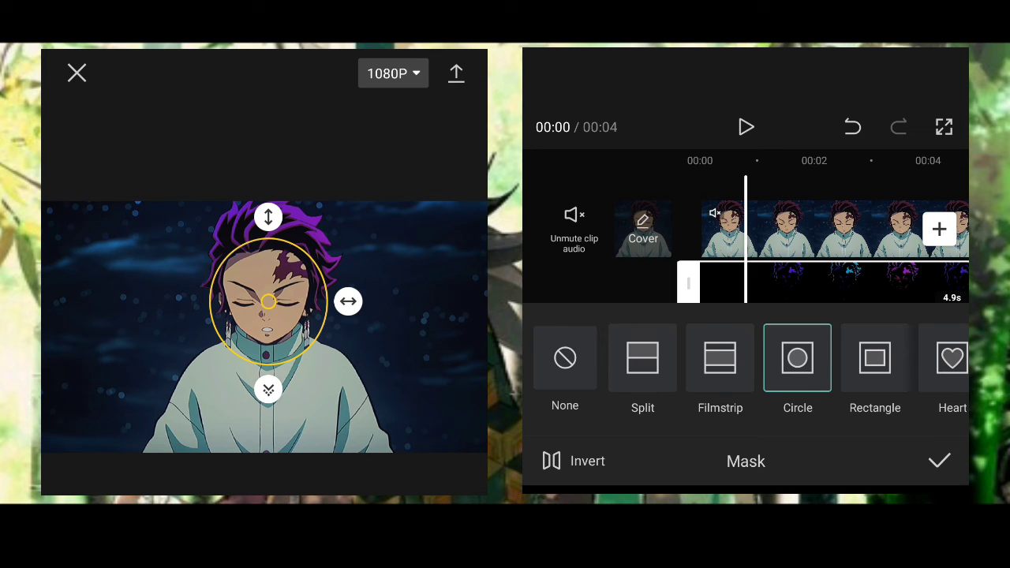
{"action": "left_click_drag", "start_coordinate": [269, 302], "coordinate": [271, 295]}
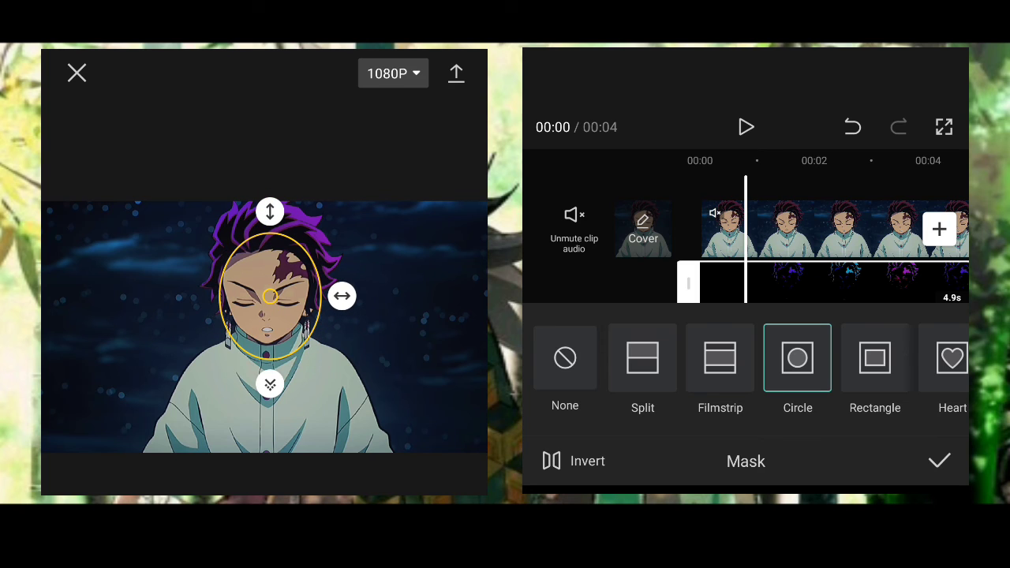
{"action": "mouse_move", "coordinate": [270, 295]}
{"action": "left_mouse_down"}
{"action": "mouse_move", "coordinate": [262, 290]}
{"action": "mouse_move", "coordinate": [267, 298]}
{"action": "left_mouse_up"}
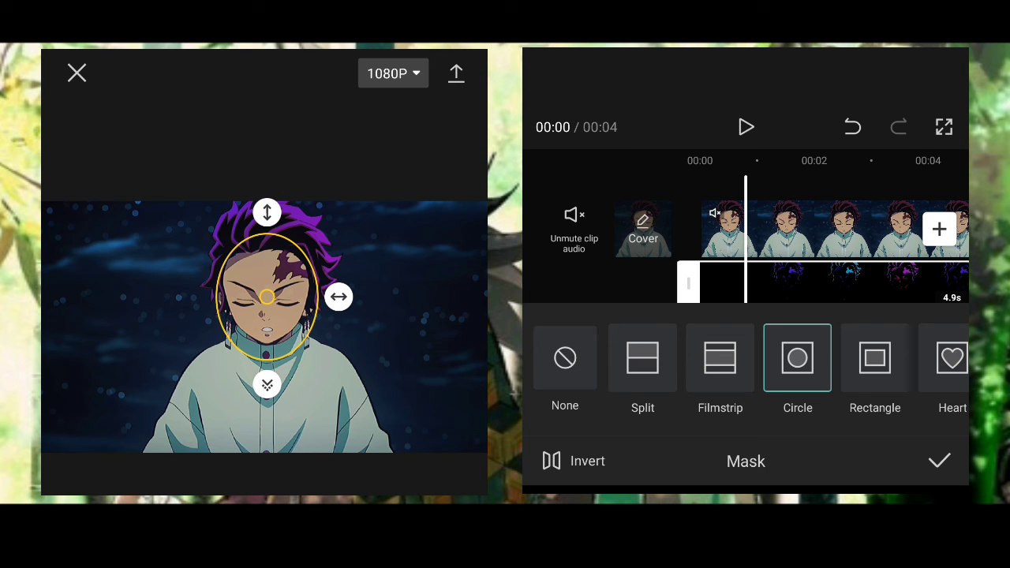
{"action": "left_click", "coordinate": [939, 460]}
{"action": "mouse_move", "coordinate": [789, 229]}
{"action": "left_mouse_down"}
{"action": "mouse_move", "coordinate": [676, 229]}
{"action": "mouse_move", "coordinate": [743, 237]}
{"action": "left_mouse_up"}
{"action": "left_click", "coordinate": [552, 445]}
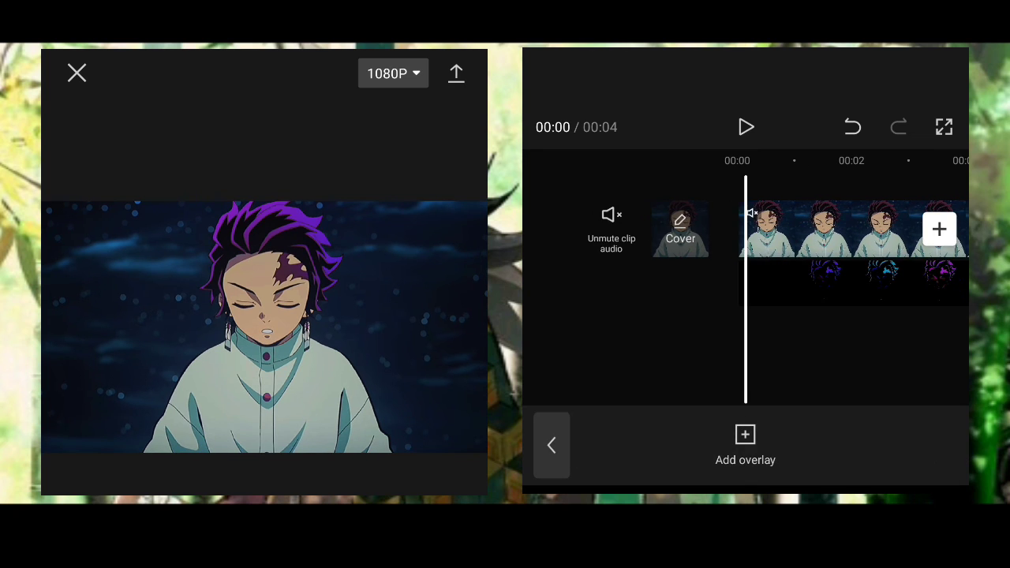
Add the Basic Edge Glow video effect to the clip.
{"action": "left_click", "coordinate": [552, 446]}
{"action": "left_click", "coordinate": [874, 440]}
{"action": "left_click", "coordinate": [674, 438]}
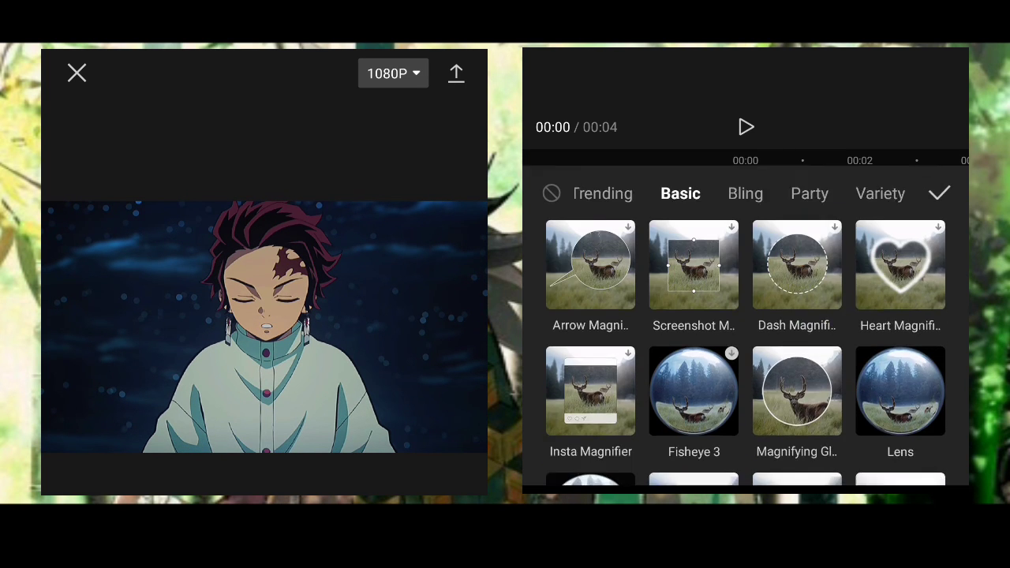
{"action": "scroll", "coordinate": [746, 331], "scroll_direction": "down", "scroll_amount": 5}
{"action": "left_click", "coordinate": [797, 394]}
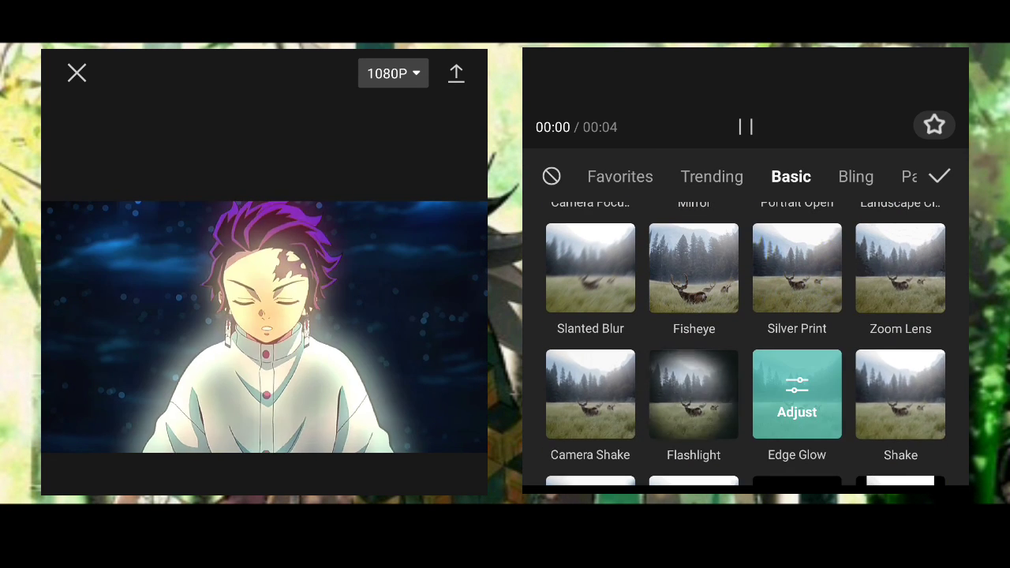
{"action": "left_click", "coordinate": [939, 176]}
{"action": "left_click", "coordinate": [550, 442]}
{"action": "left_click_drag", "start_coordinate": [789, 236], "coordinate": [717, 237]}
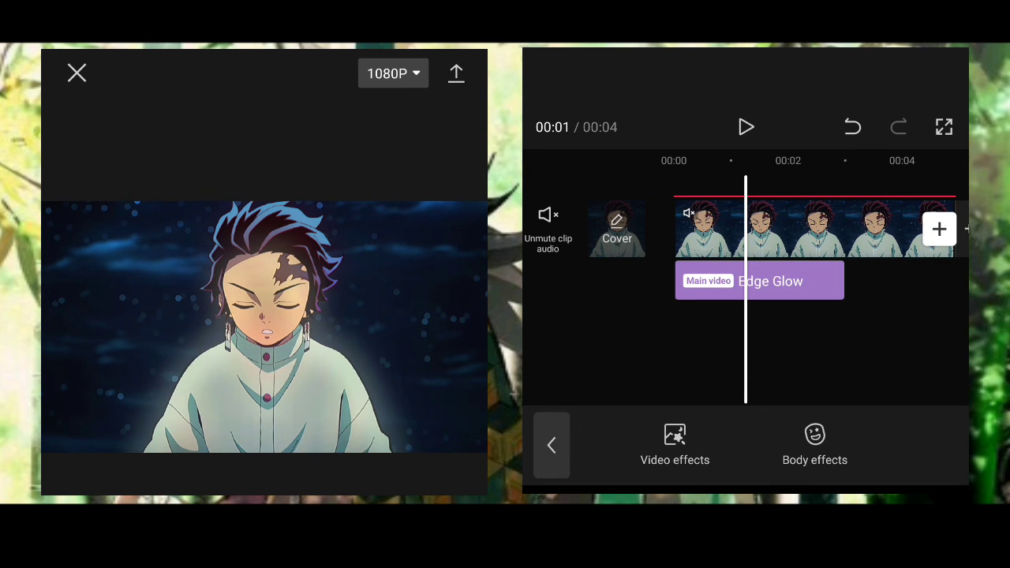
Apply Edge Glow to the overlay layer, keeping the moderate glow strength.
{"action": "left_click", "coordinate": [789, 281]}
{"action": "mouse_move", "coordinate": [829, 229]}
{"action": "left_mouse_down"}
{"action": "mouse_move", "coordinate": [623, 228]}
{"action": "mouse_move", "coordinate": [789, 229]}
{"action": "left_mouse_up"}
{"action": "left_click", "coordinate": [846, 442]}
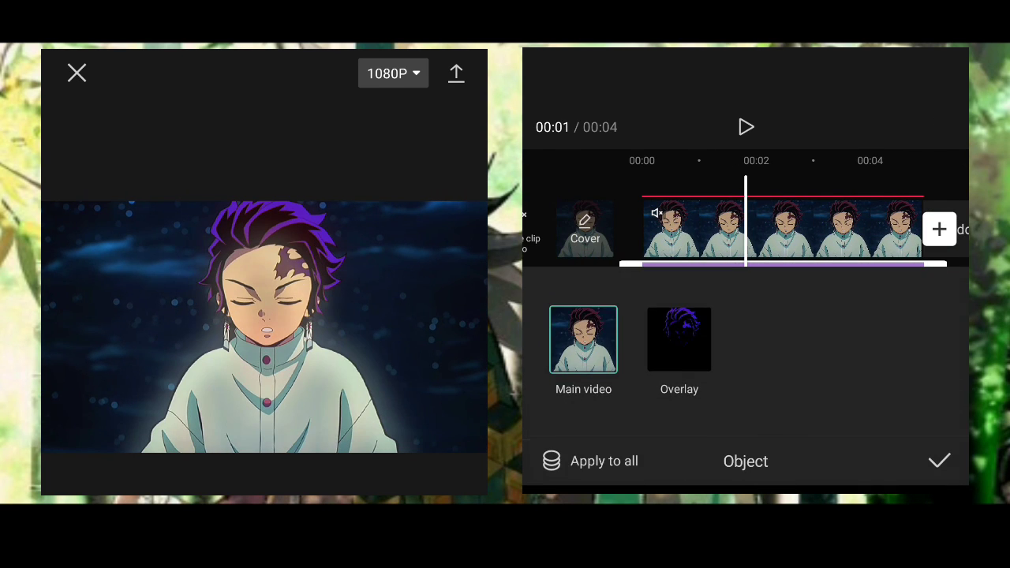
{"action": "left_click", "coordinate": [679, 340]}
{"action": "left_click", "coordinate": [939, 460]}
{"action": "left_click", "coordinate": [613, 439]}
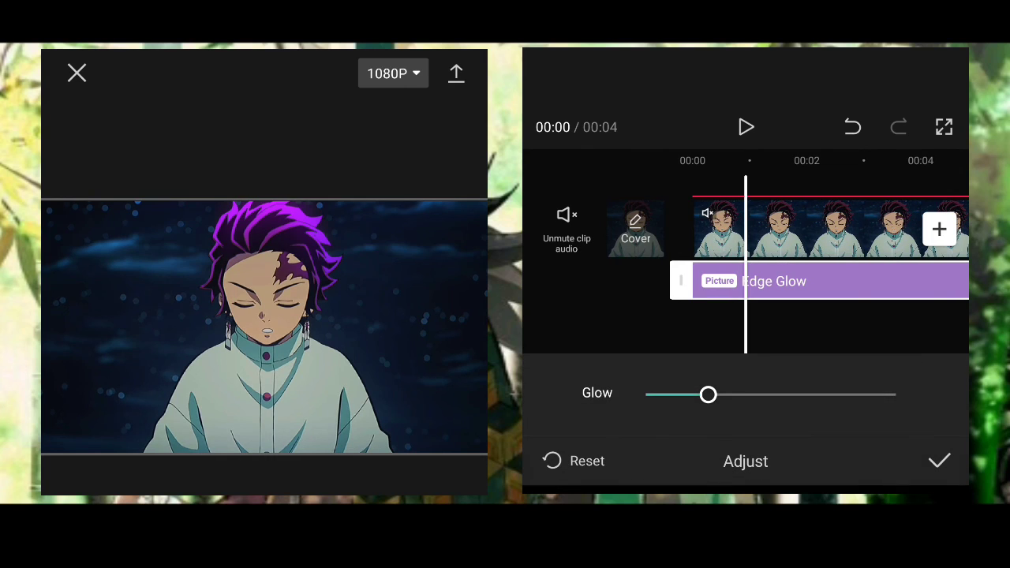
{"action": "left_click", "coordinate": [939, 461]}
{"action": "left_click", "coordinate": [550, 442]}
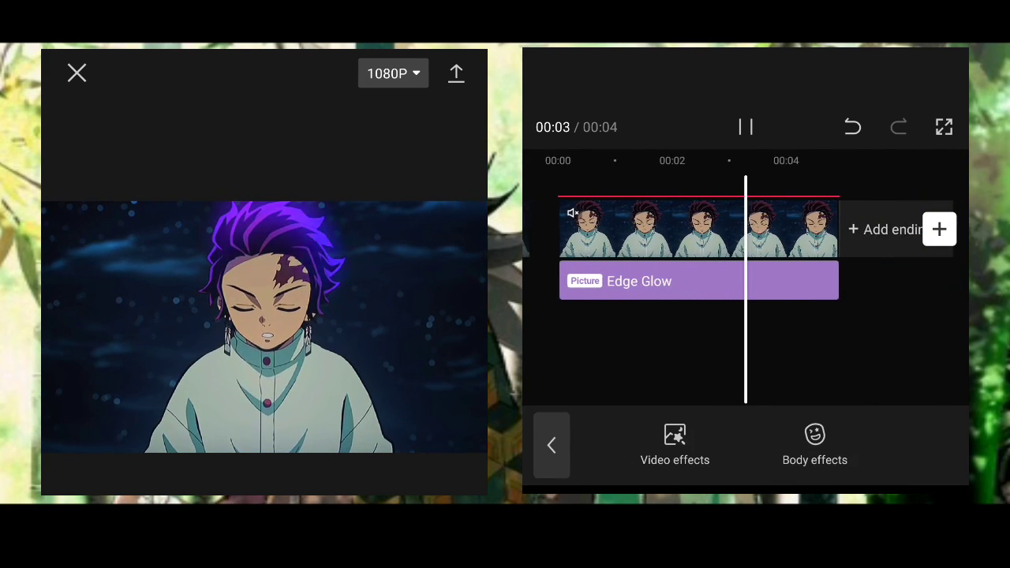
Export the finished neon-outlined anime clip at 1080P to the device.
{"action": "left_click", "coordinate": [456, 74]}
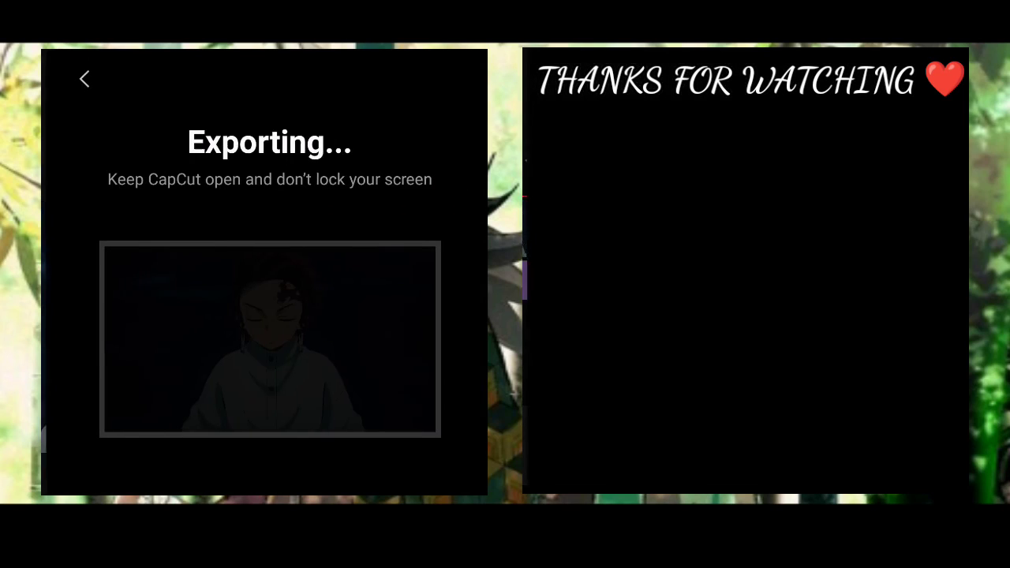